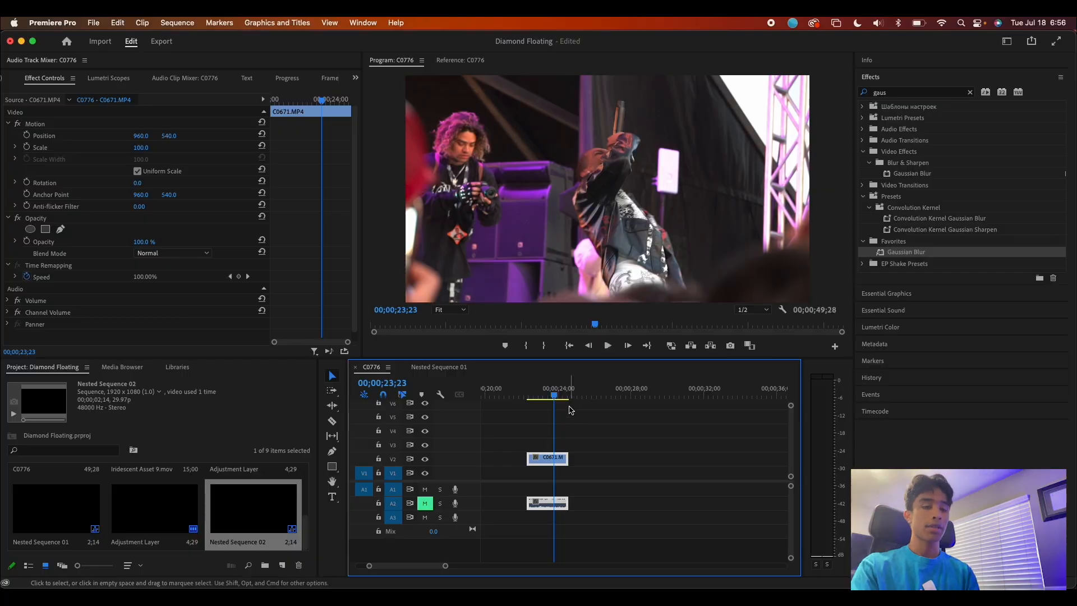
Review the C0671.MP4 clip on V2 and extend its end to 00;00;25;25.
{"action": "left_click_drag", "start_coordinate": [639, 391], "coordinate": [579, 392]}
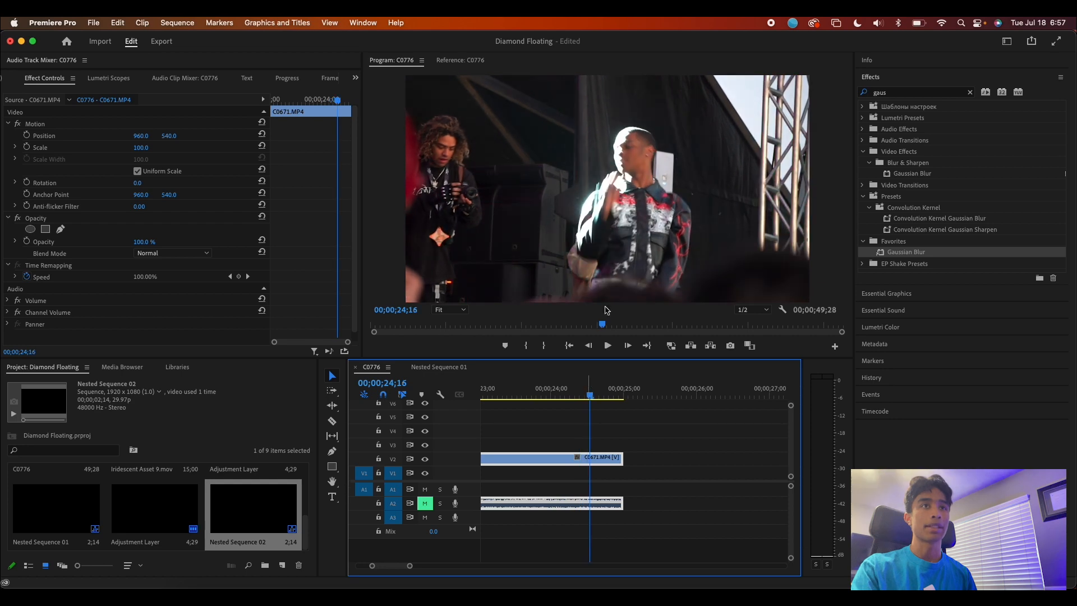
{"action": "mouse_move", "coordinate": [576, 392]}
{"action": "left_mouse_down"}
{"action": "mouse_move", "coordinate": [542, 396]}
{"action": "mouse_move", "coordinate": [562, 402]}
{"action": "left_mouse_up"}
{"action": "key", "text": "space"}
{"action": "key", "text": "minus"}
{"action": "left_click", "coordinate": [606, 397]}
{"action": "key", "text": "space"}
{"action": "left_click_drag", "start_coordinate": [627, 460], "coordinate": [668, 455]}
Play through the extended C0671.MP4 clip and split it at 00;00;24;14.
{"action": "left_click", "coordinate": [574, 400]}
{"action": "key", "text": "space"}
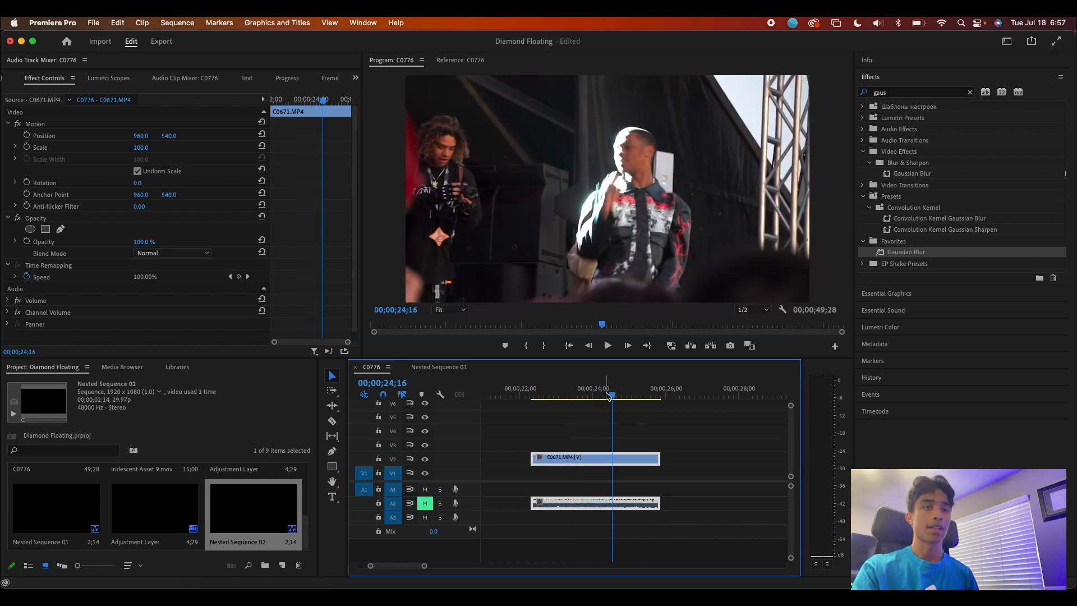
{"action": "left_click", "coordinate": [608, 396]}
{"action": "key", "text": "super+k"}
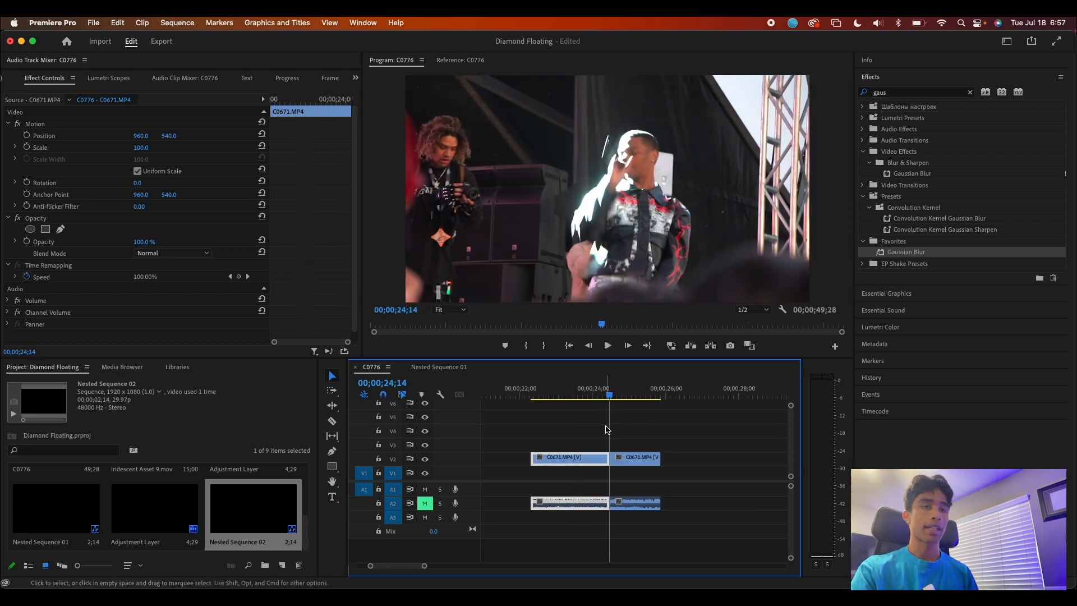
Play back the footage around the cut and create a 1920 × 1080 adjustment layer at 29.97 fps Drop-Frame.
{"action": "left_click", "coordinate": [592, 397]}
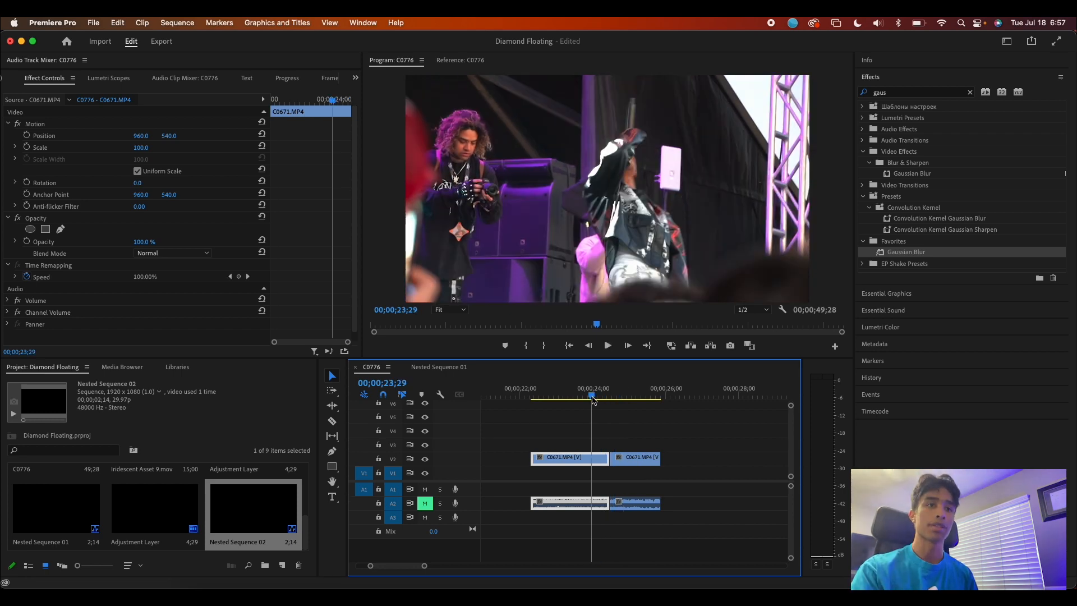
{"action": "key", "text": "space"}
{"action": "key", "text": "space"}
{"action": "left_click", "coordinate": [618, 395]}
{"action": "key", "text": "="}
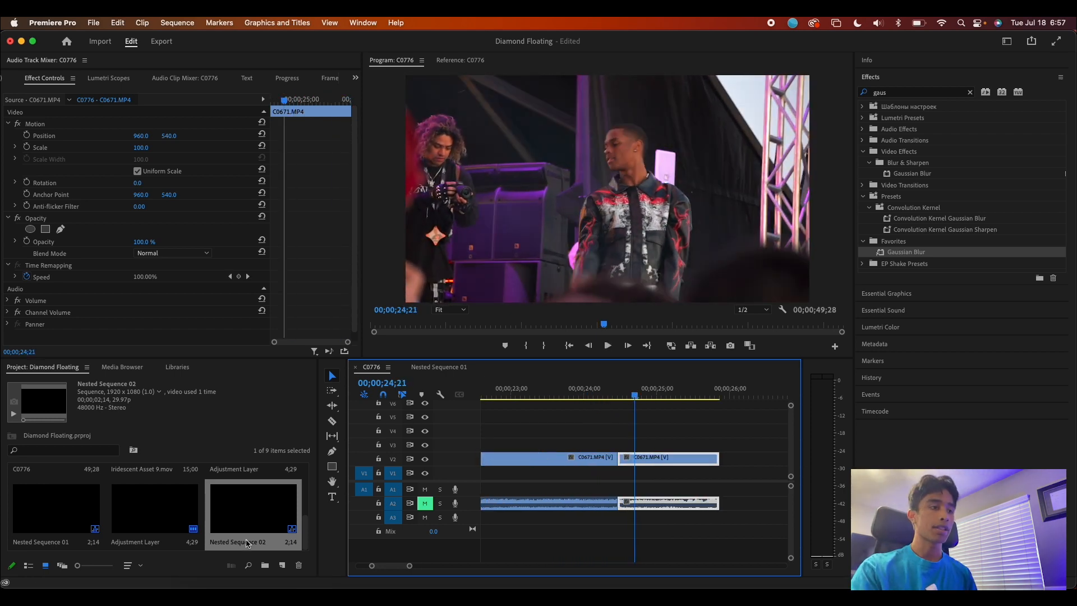
{"action": "left_click", "coordinate": [282, 565]}
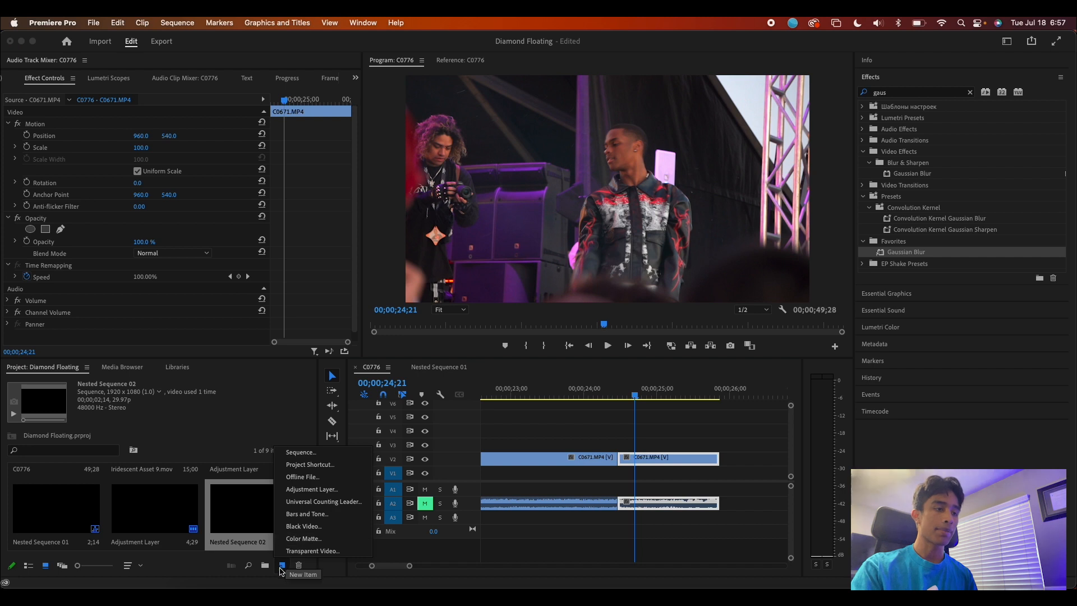
{"action": "left_click", "coordinate": [311, 489]}
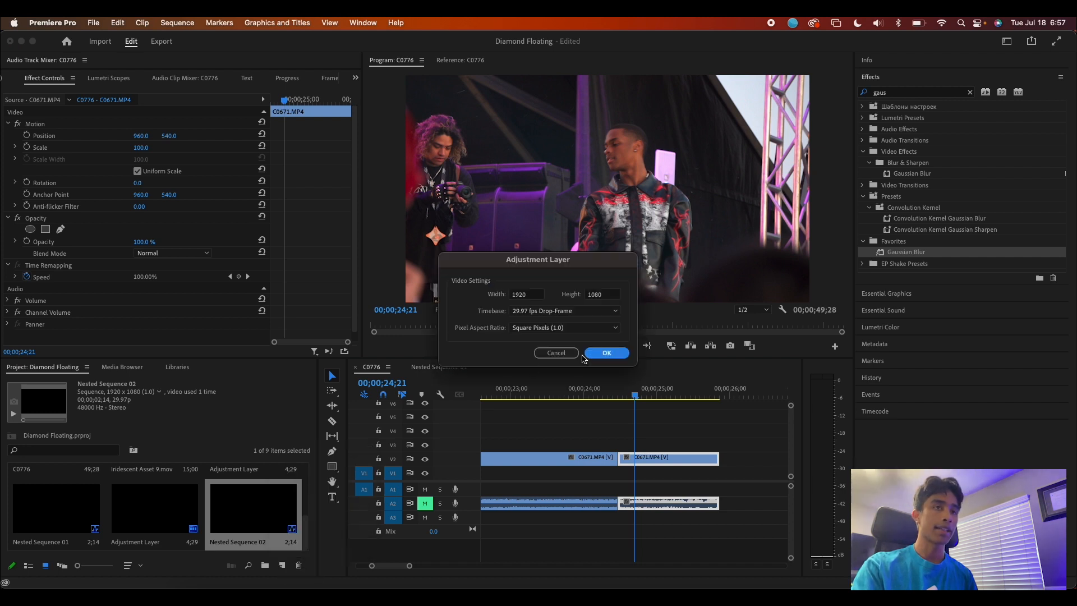
{"action": "left_click", "coordinate": [600, 353]}
Place the new adjustment layer on V3 above both clip parts and trim its end to match the footage.
{"action": "left_click_drag", "start_coordinate": [65, 519], "coordinate": [634, 448]}
{"action": "key", "text": "minus"}
{"action": "key", "text": "minus"}
{"action": "left_click_drag", "start_coordinate": [679, 446], "coordinate": [654, 445]}
Apply the Gaussian Blur and Transform effects to the adjustment layer.
{"action": "left_click", "coordinate": [969, 92]}
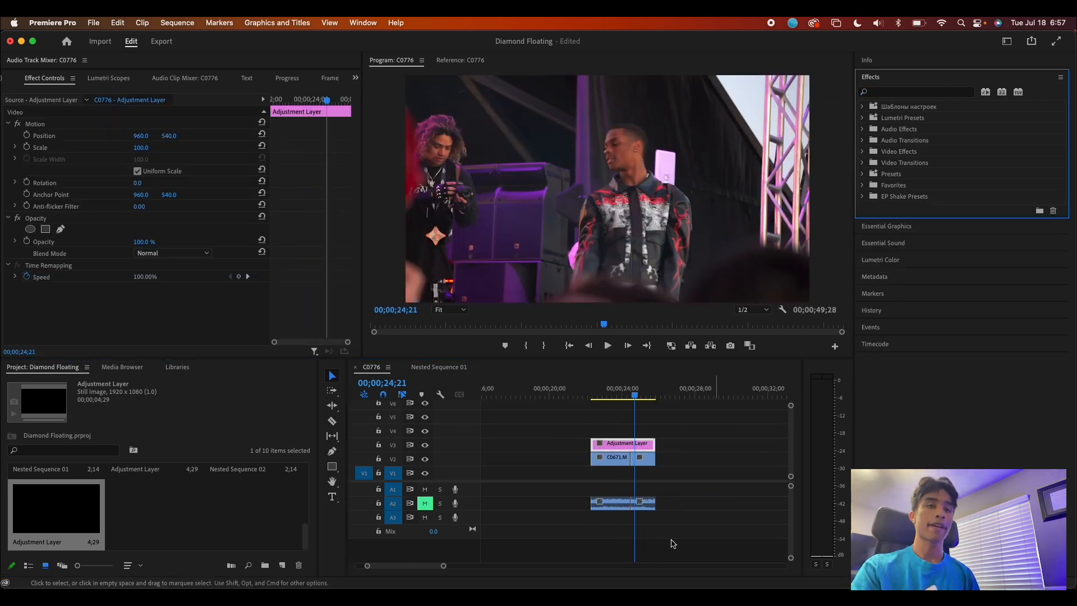
{"action": "left_click", "coordinate": [890, 91]}
{"action": "type", "text": "gaus"}
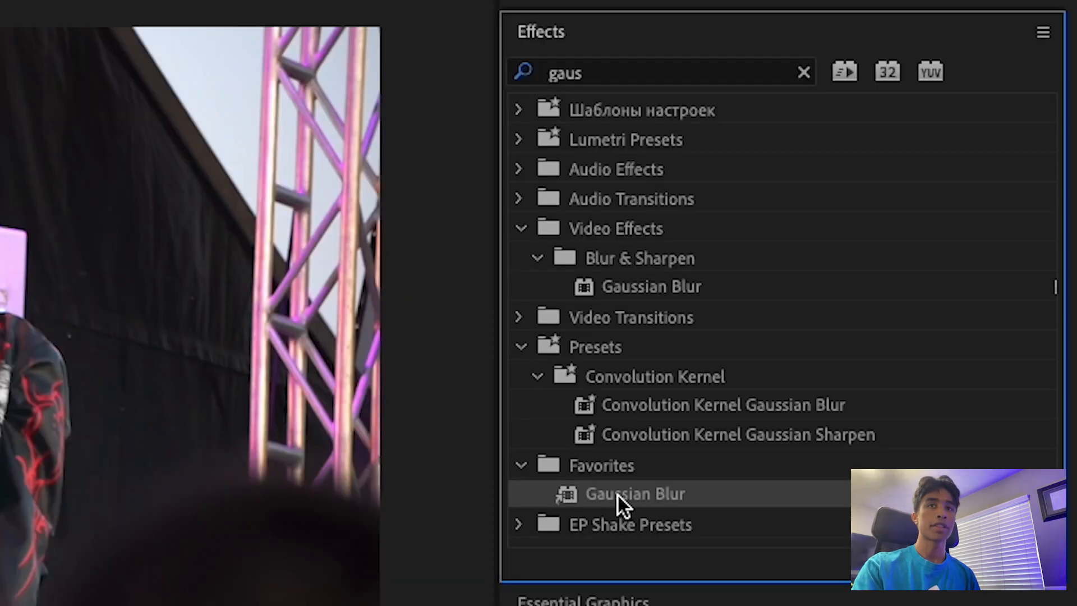
{"action": "left_click_drag", "start_coordinate": [901, 253], "coordinate": [634, 445]}
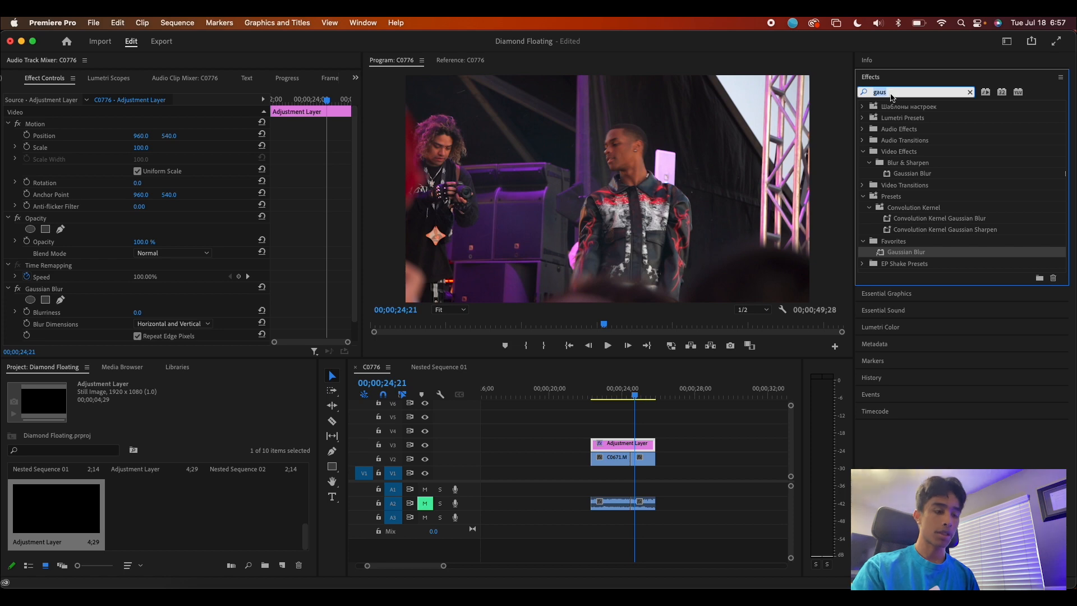
{"action": "type", "text": "transf"}
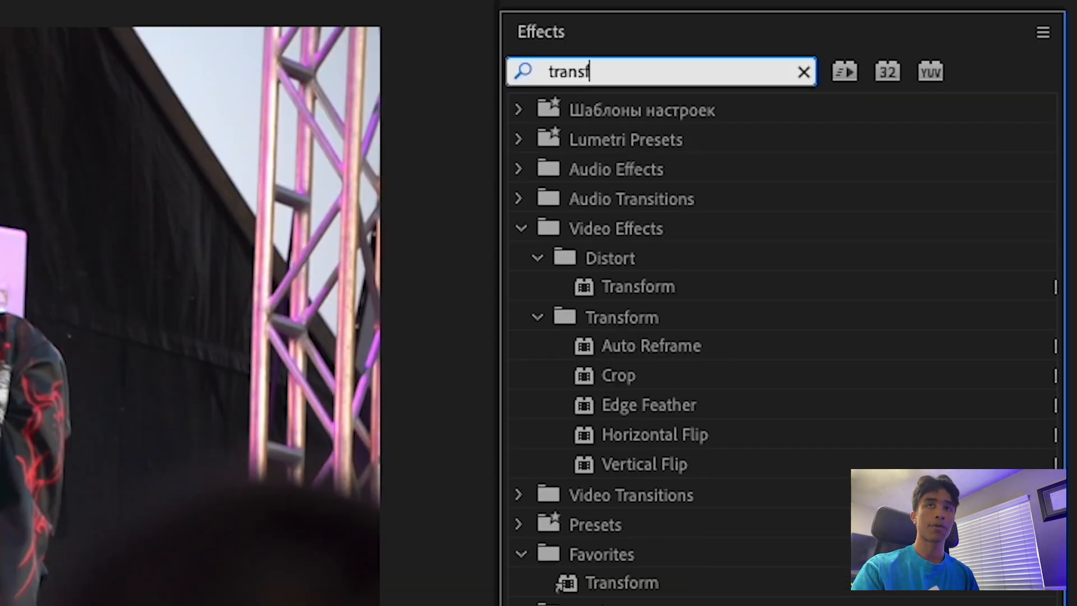
{"action": "left_click_drag", "start_coordinate": [621, 583], "coordinate": [646, 448]}
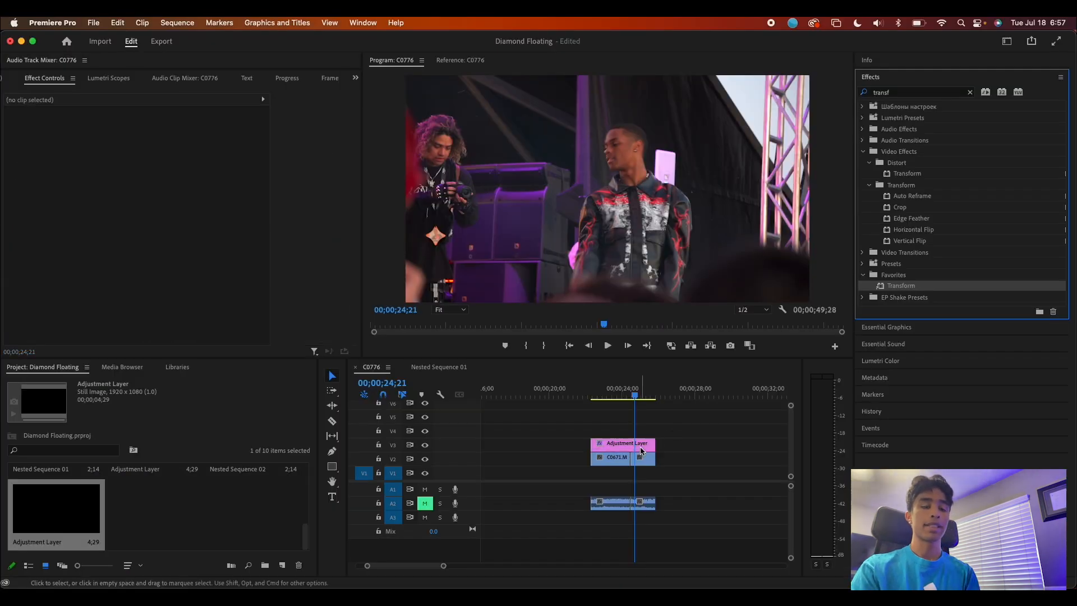
Add starting keyframes for the adjustment layer's Transform scale and position at 00;00;24;10, just before the cut.
{"action": "scroll", "coordinate": [643, 450], "scroll_direction": "up", "scroll_amount": 3}
{"action": "left_click_drag", "start_coordinate": [640, 396], "coordinate": [585, 392]}
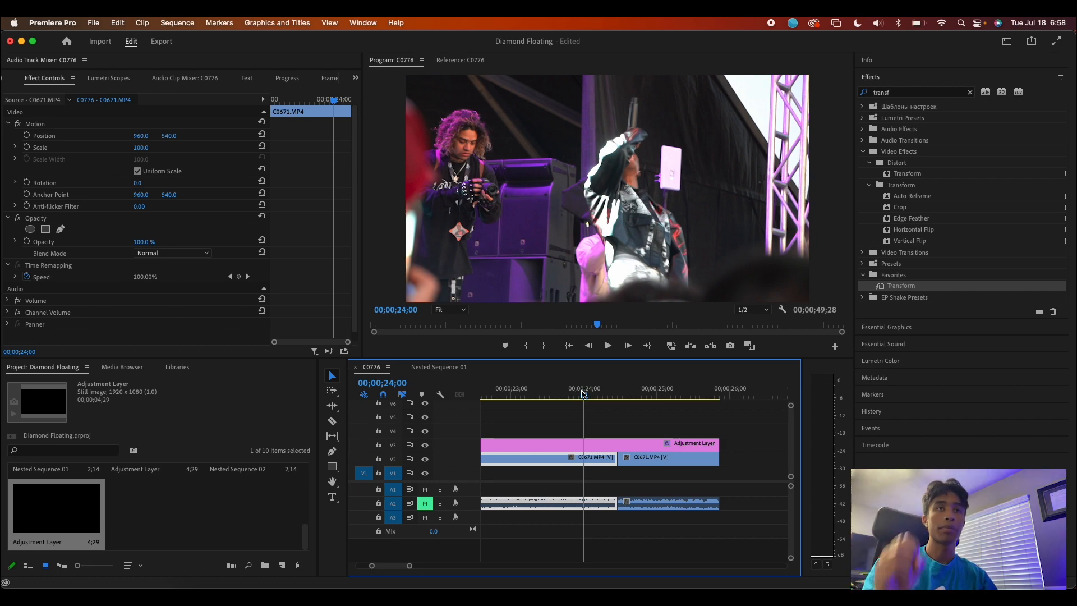
{"action": "left_click_drag", "start_coordinate": [583, 394], "coordinate": [607, 395]}
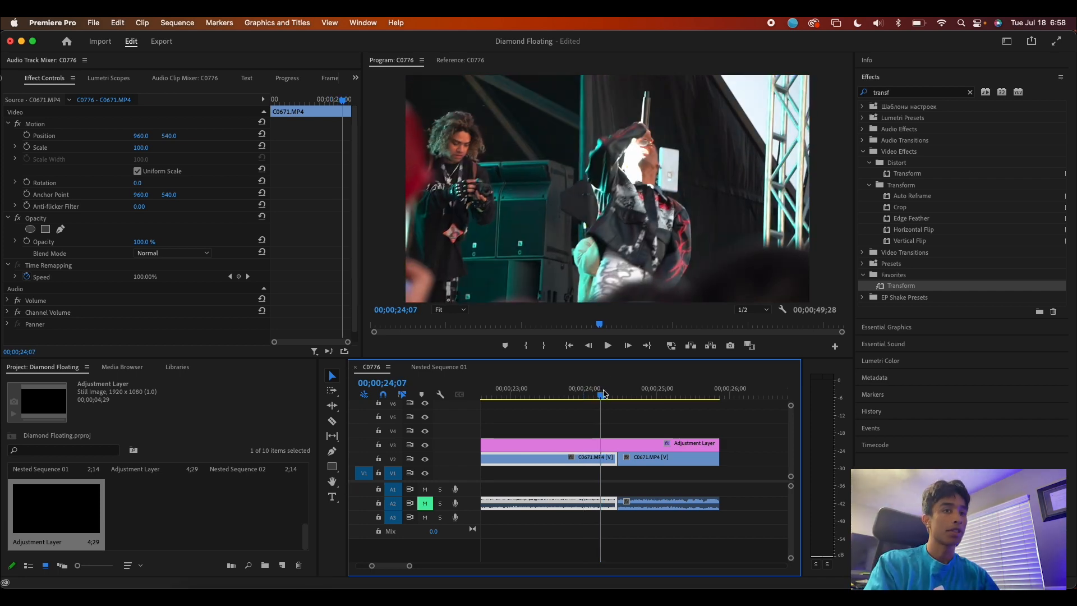
{"action": "left_click", "coordinate": [611, 444]}
{"action": "scroll", "coordinate": [98, 236], "scroll_direction": "down", "scroll_amount": 5}
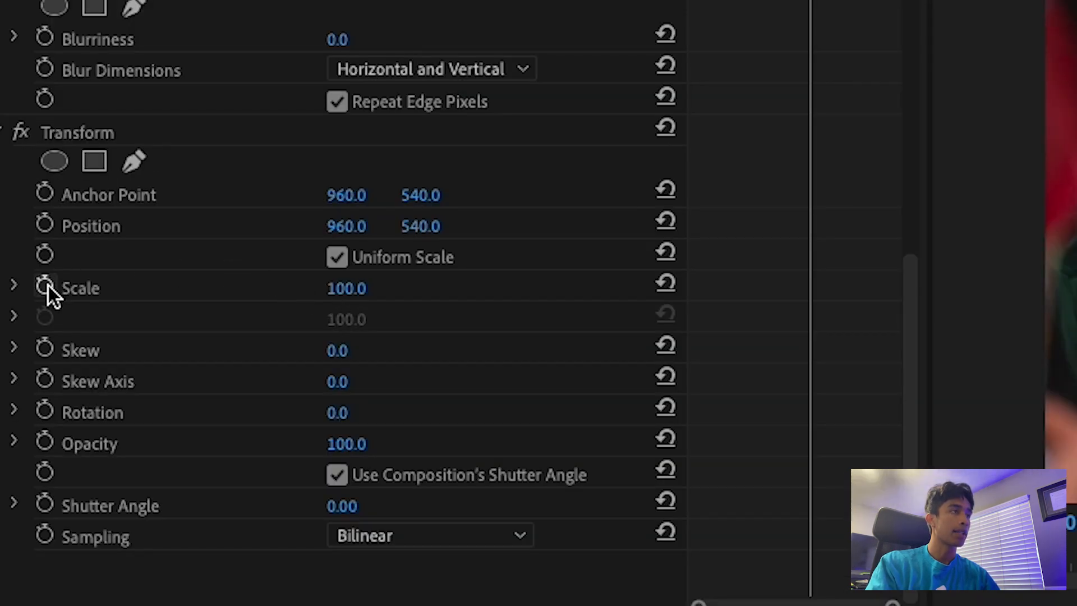
{"action": "left_click", "coordinate": [47, 288]}
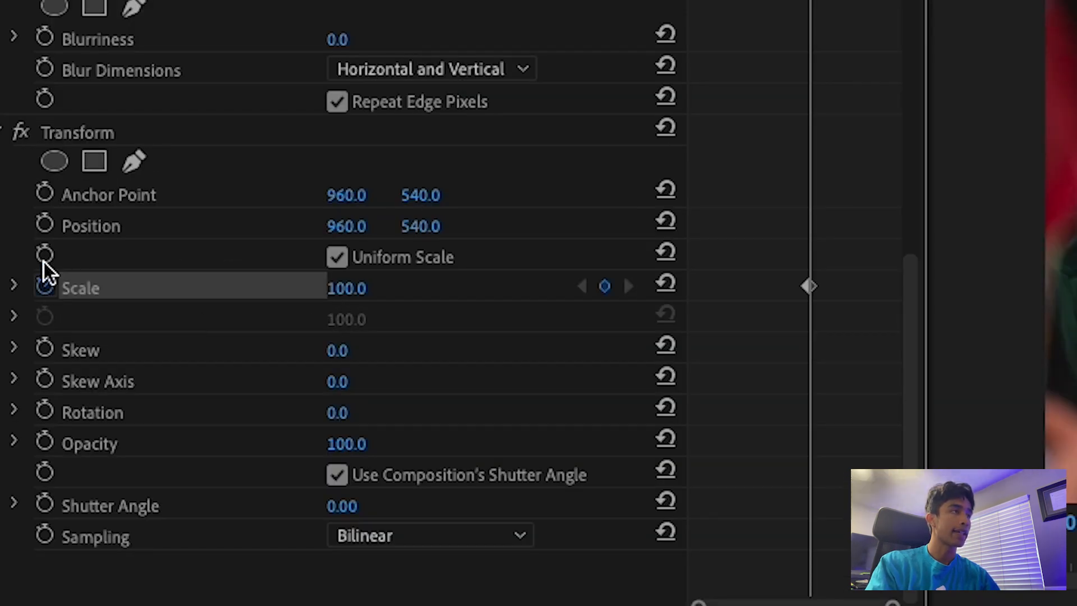
{"action": "left_click", "coordinate": [45, 224]}
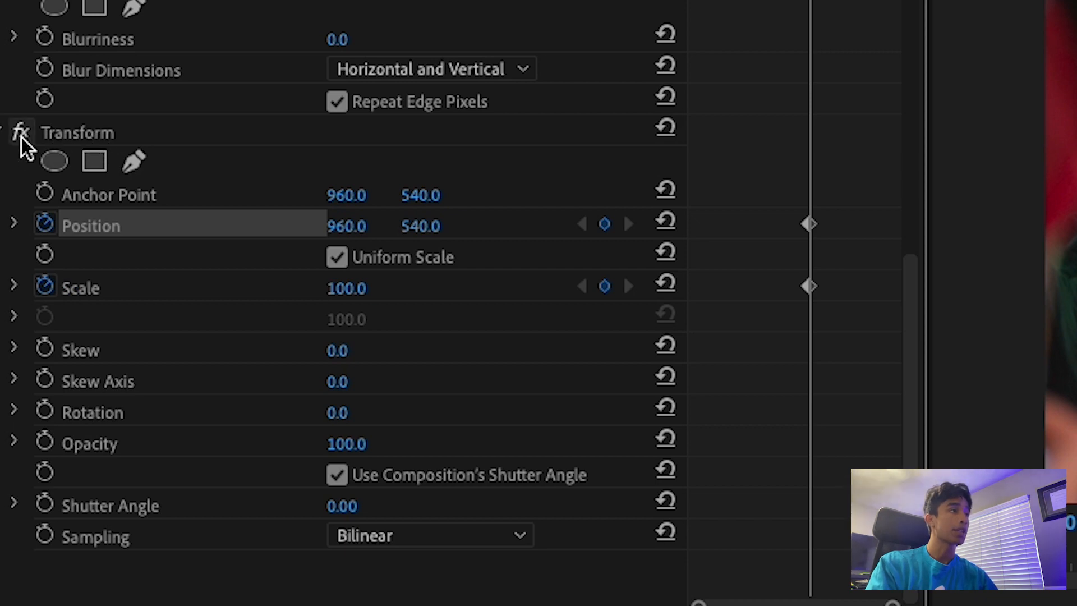
{"action": "scroll", "coordinate": [81, 149], "scroll_direction": "up", "scroll_amount": 5}
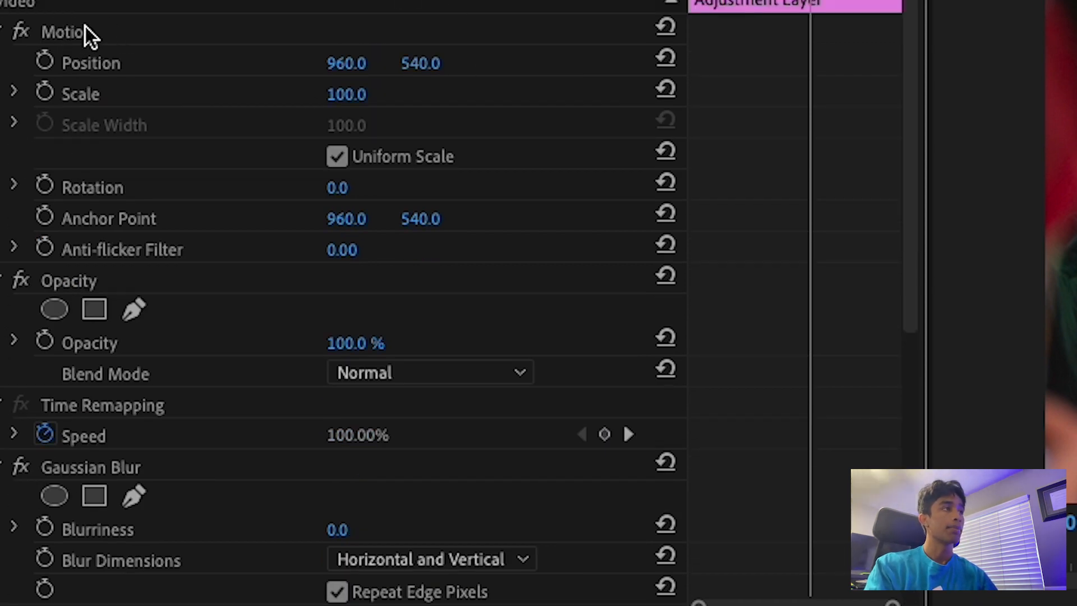
{"action": "scroll", "coordinate": [193, 385], "scroll_direction": "down", "scroll_amount": 5}
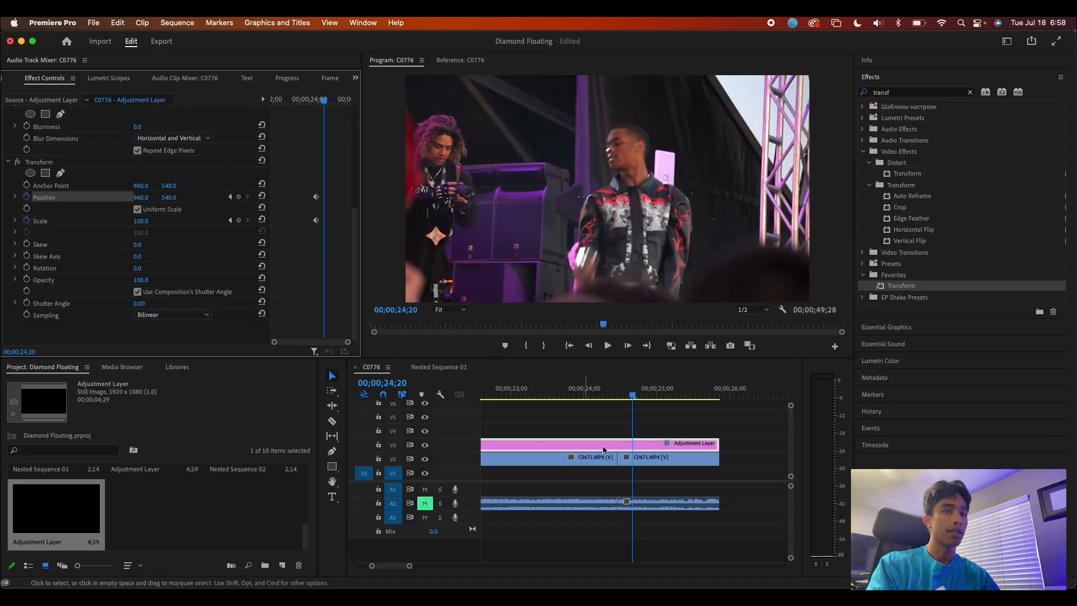
At 00;00;24;20, set the Transform scale to 364 and position to 503, 1160 to zoom in on the performer's face.
{"action": "left_click", "coordinate": [628, 400]}
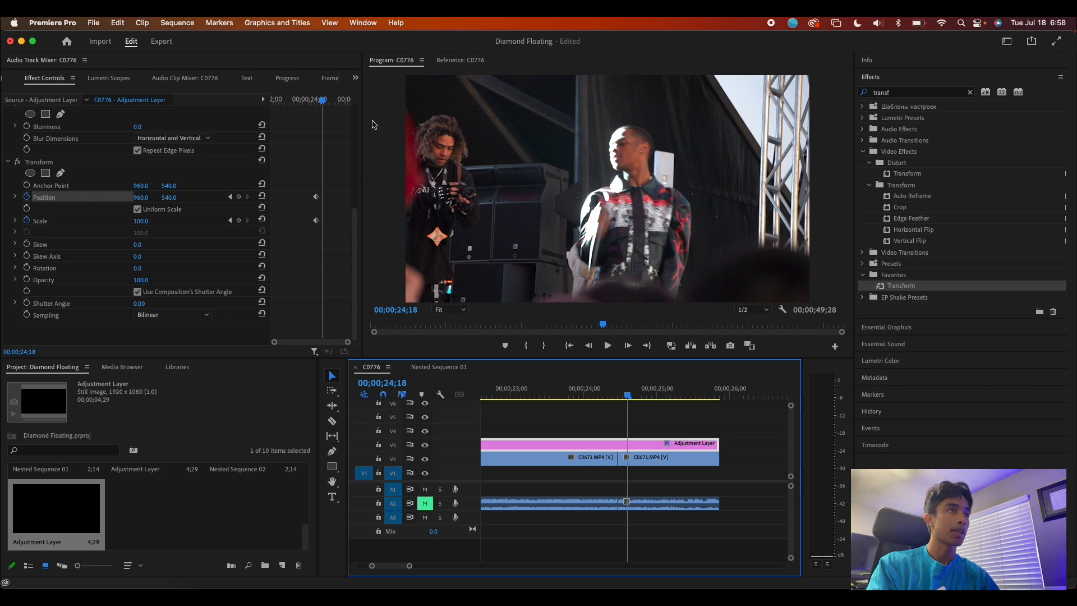
{"action": "key", "text": "="}
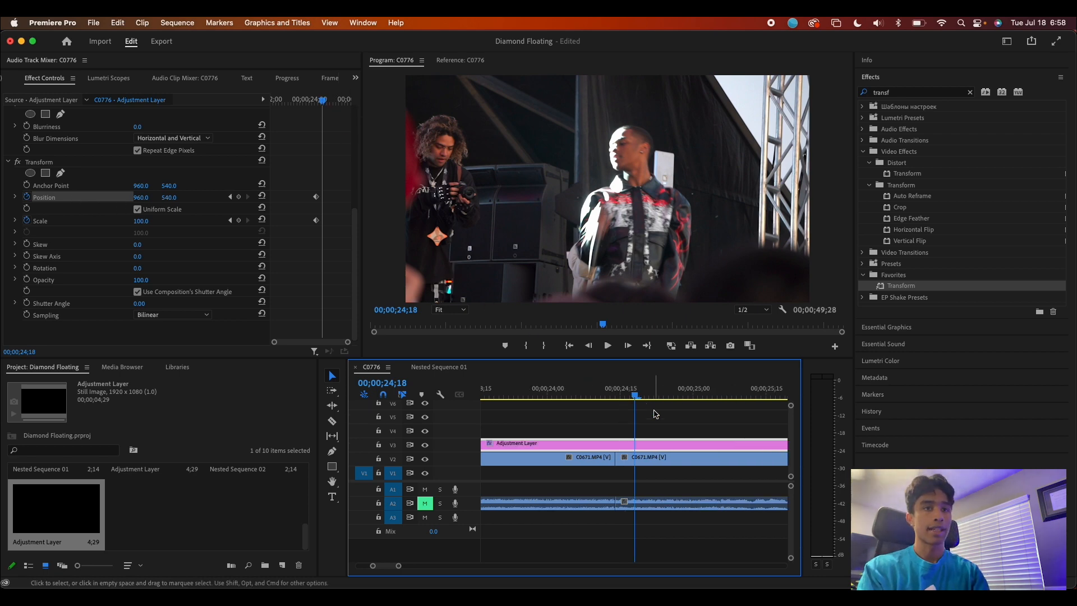
{"action": "left_click", "coordinate": [653, 413]}
{"action": "left_click_drag", "start_coordinate": [636, 397], "coordinate": [645, 397]}
{"action": "left_click", "coordinate": [651, 447]}
{"action": "scroll", "coordinate": [157, 269], "scroll_direction": "down", "scroll_amount": 5}
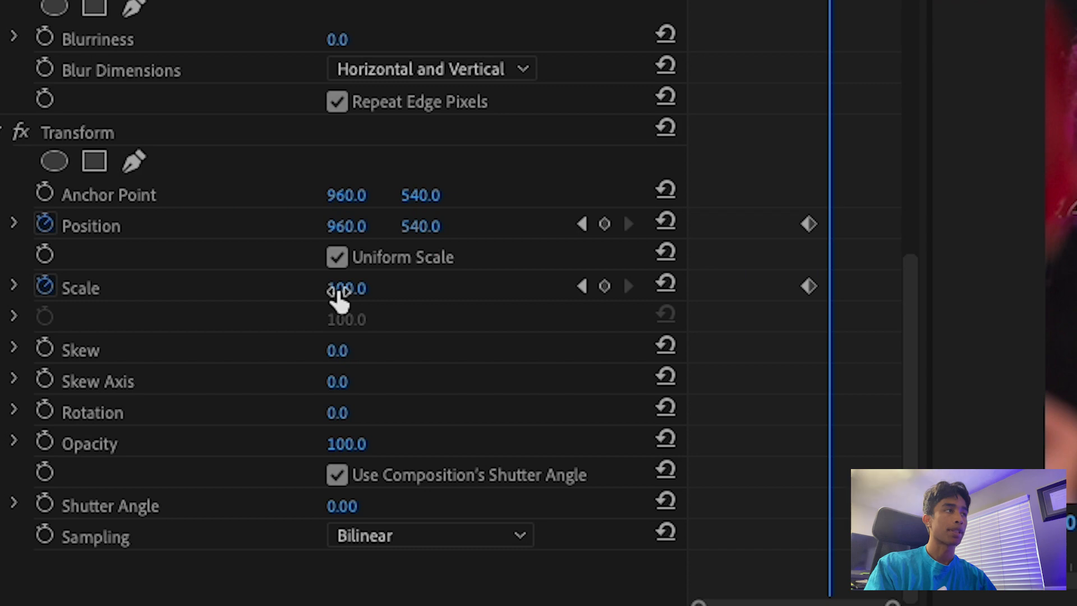
{"action": "left_click_drag", "start_coordinate": [339, 297], "coordinate": [724, 297]}
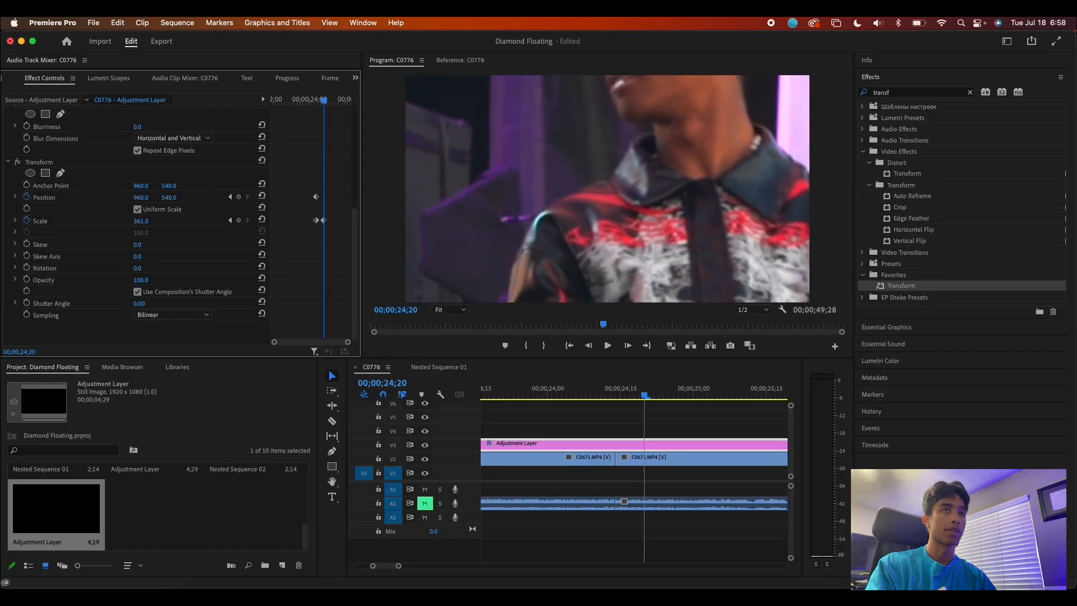
{"action": "left_click_drag", "start_coordinate": [141, 220], "coordinate": [17, 198]}
{"action": "left_click_drag", "start_coordinate": [163, 199], "coordinate": [511, 199]}
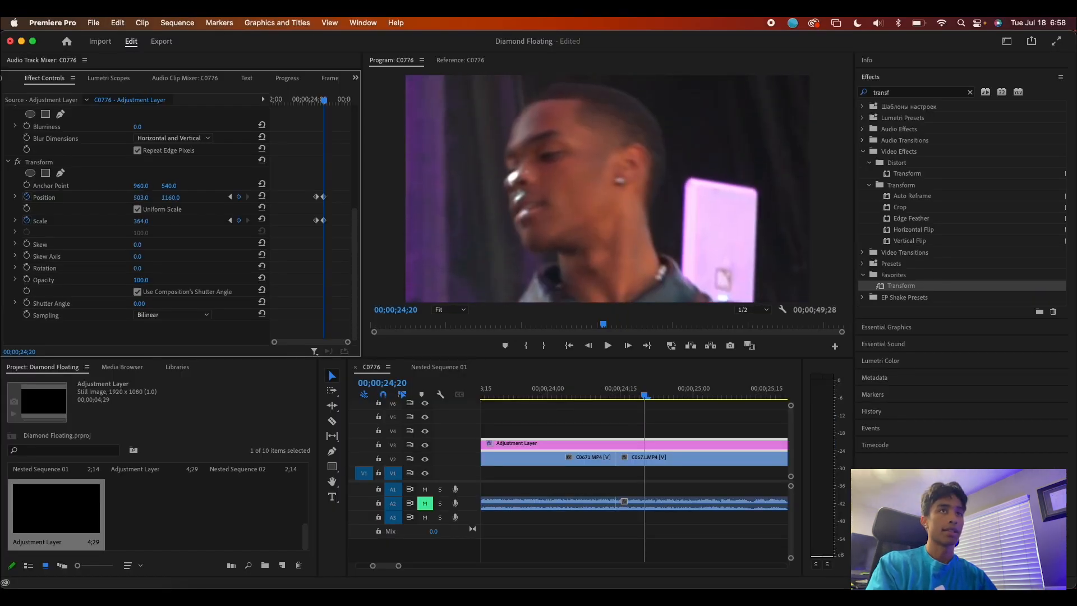
Keyframe the Gaussian Blur blurriness from 0 at 00;00;24;10 to 32 at 00;00;24;19, and play back the transition.
{"action": "left_click_drag", "start_coordinate": [324, 101], "coordinate": [316, 104]}
{"action": "key", "text": "equal"}
{"action": "key", "text": "equal"}
{"action": "key", "text": "equal"}
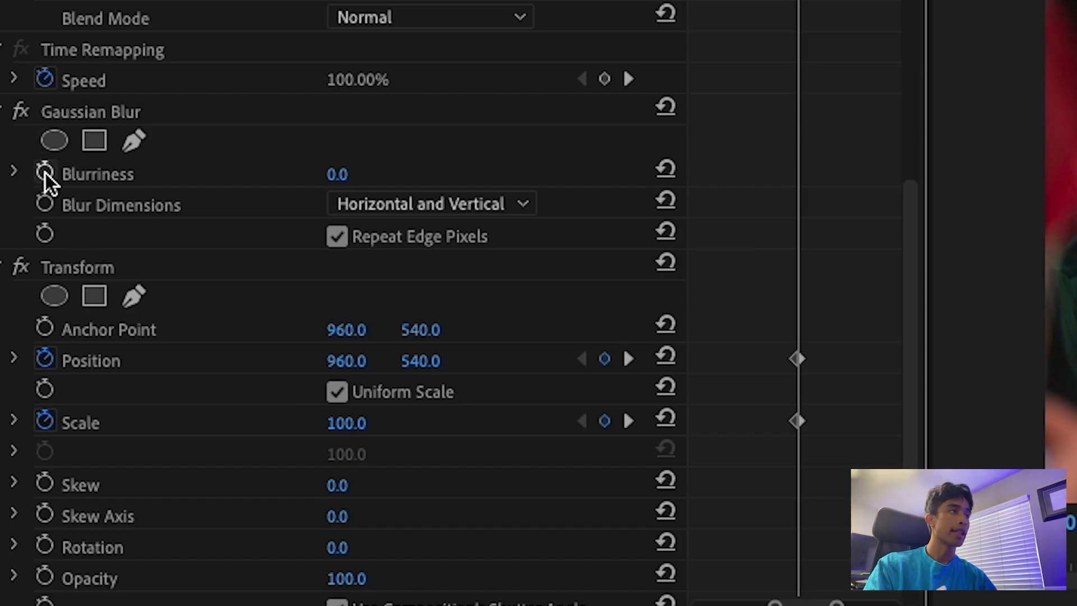
{"action": "left_click", "coordinate": [45, 173]}
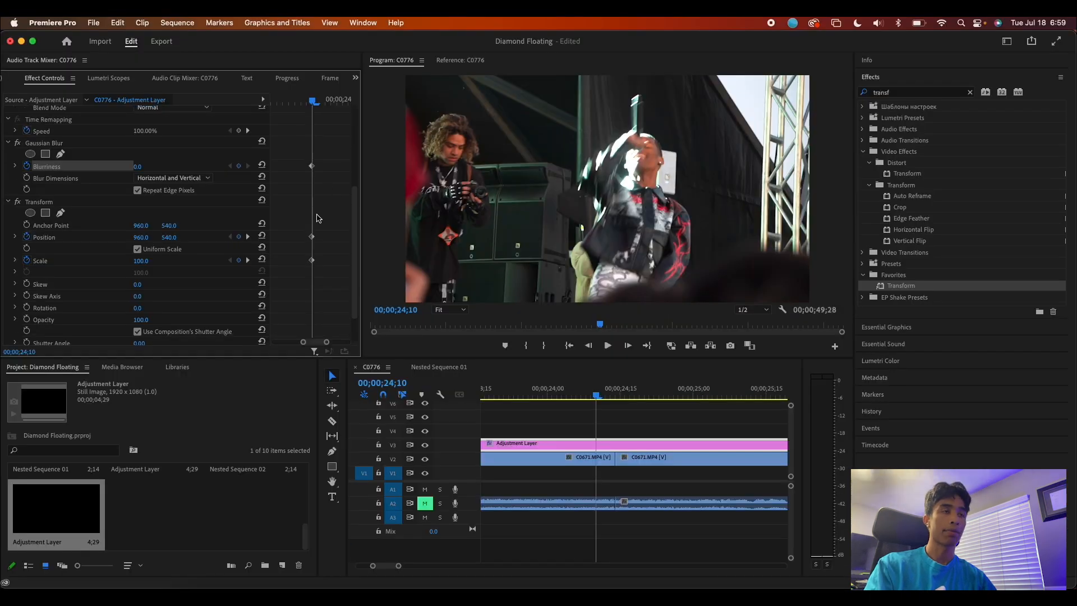
{"action": "left_click_drag", "start_coordinate": [598, 394], "coordinate": [639, 394]}
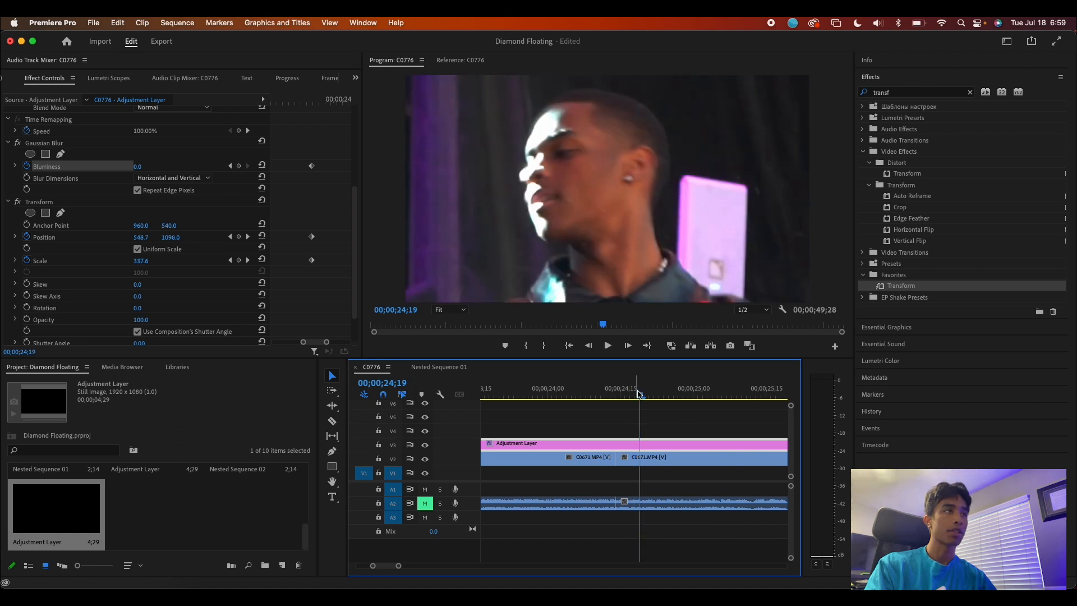
{"action": "left_click_drag", "start_coordinate": [139, 167], "coordinate": [158, 167]}
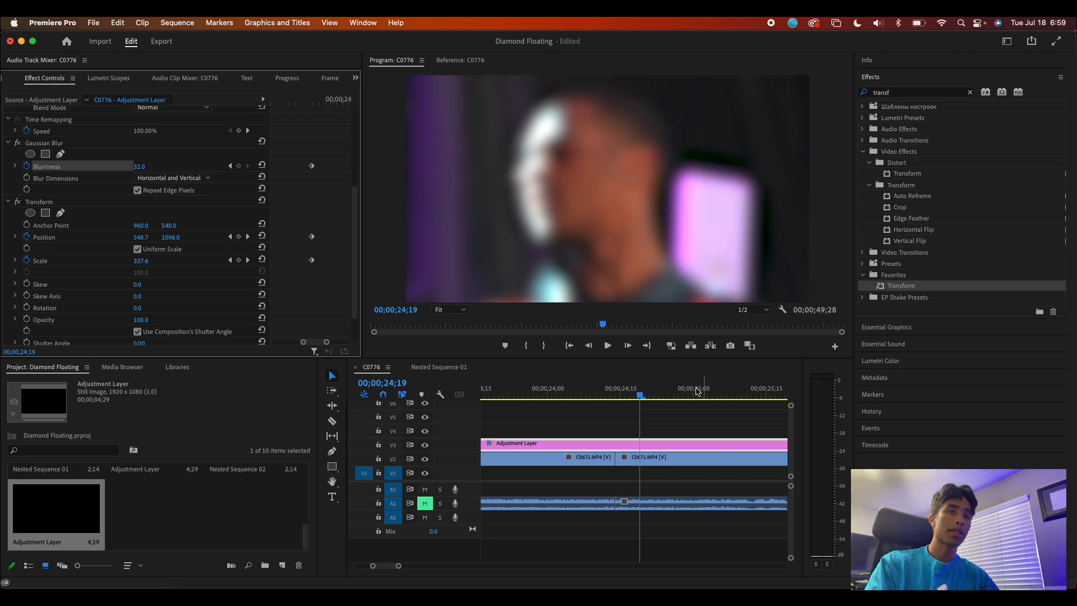
{"action": "left_click_drag", "start_coordinate": [642, 396], "coordinate": [570, 399]}
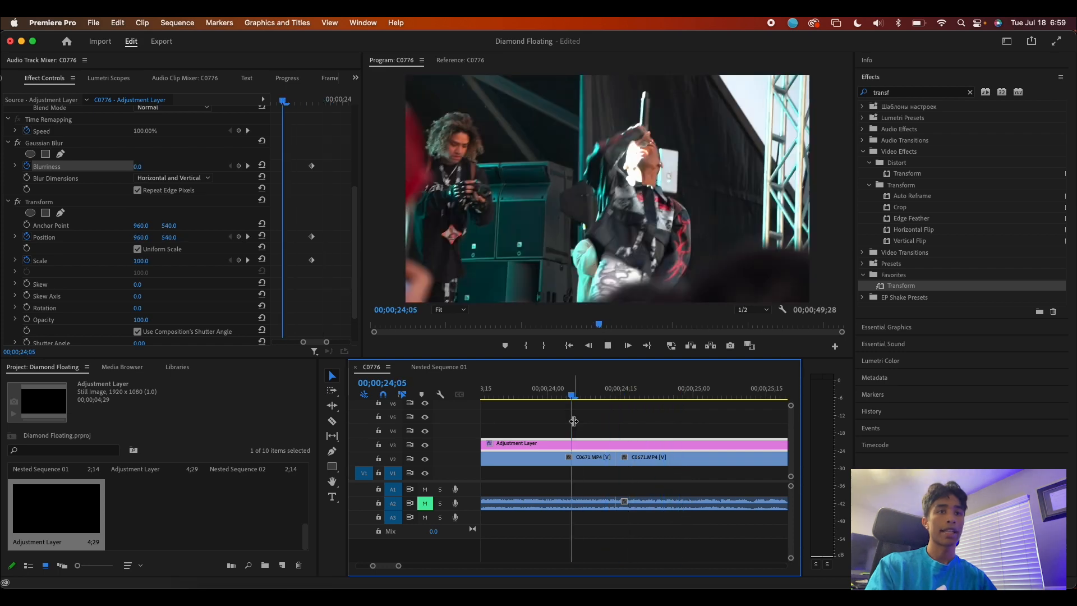
{"action": "key", "text": "space"}
{"action": "key", "text": "space"}
{"action": "left_click", "coordinate": [650, 473]}
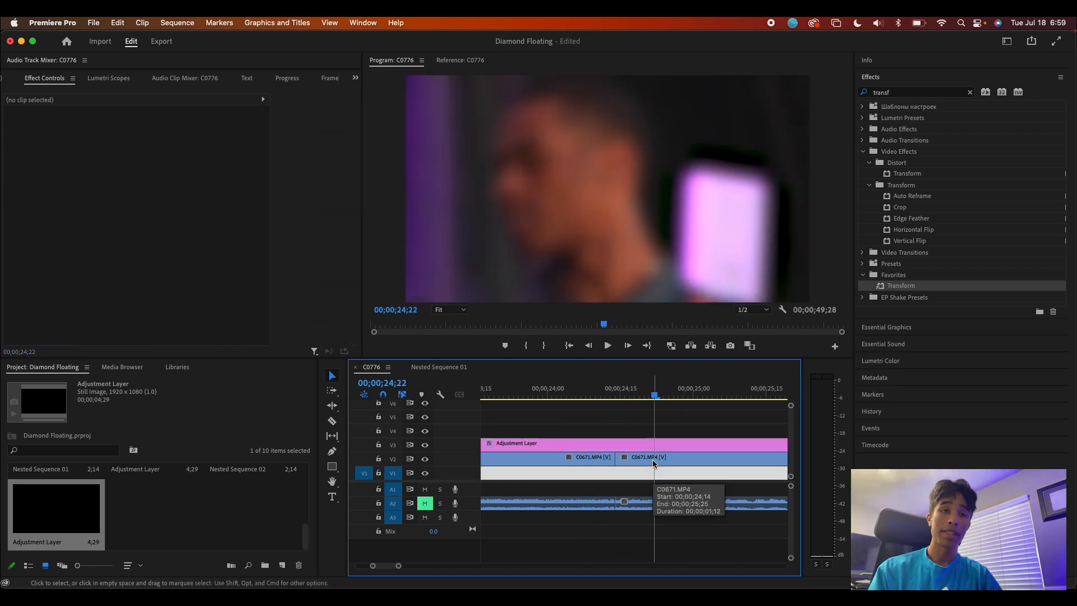
Try to add a frame hold to the second C0671.MP4 clip at 00;00;24;15.
{"action": "left_click_drag", "start_coordinate": [653, 396], "coordinate": [622, 414]}
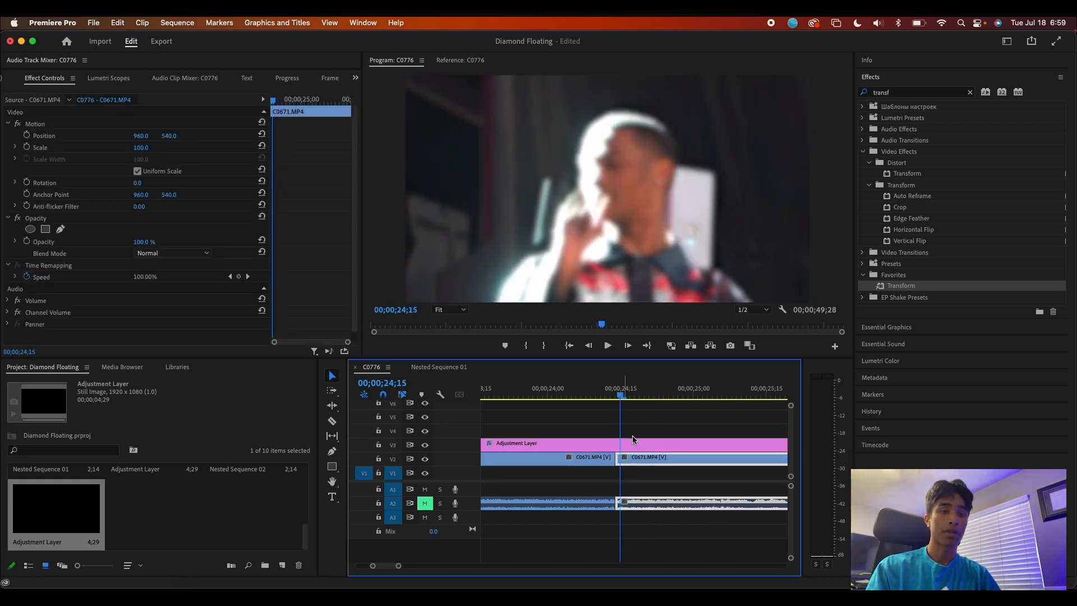
{"action": "right_click", "coordinate": [652, 457]}
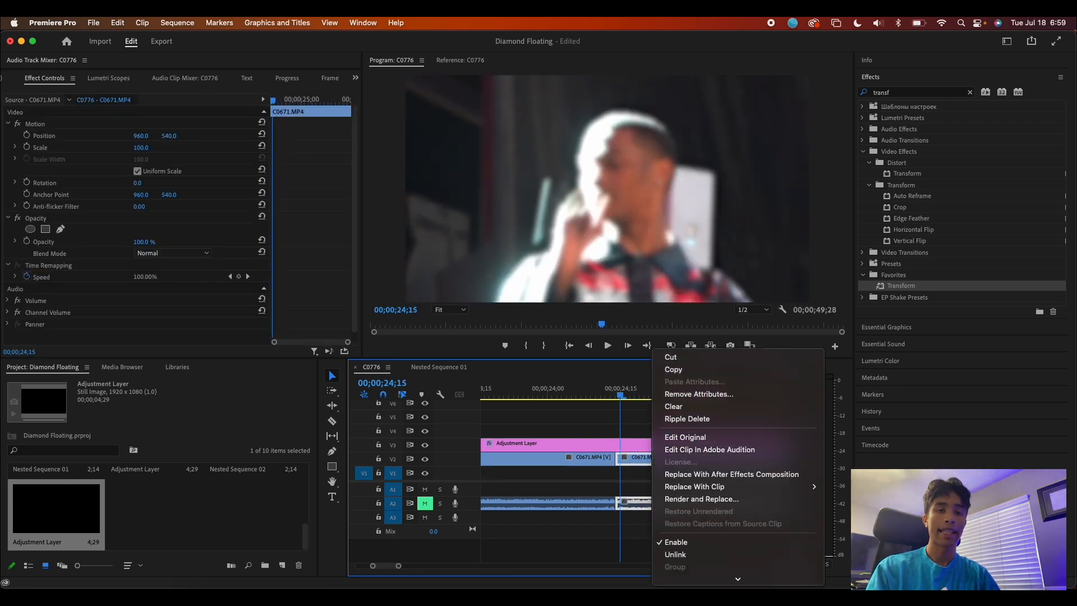
{"action": "scroll", "coordinate": [711, 426], "scroll_direction": "down", "scroll_amount": 10}
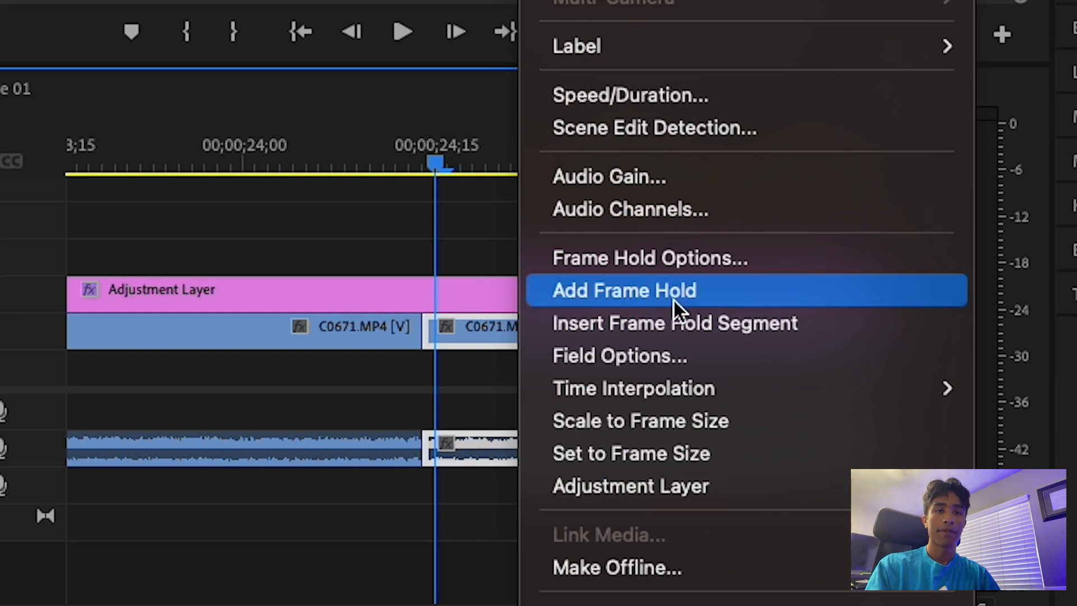
{"action": "left_click", "coordinate": [676, 291]}
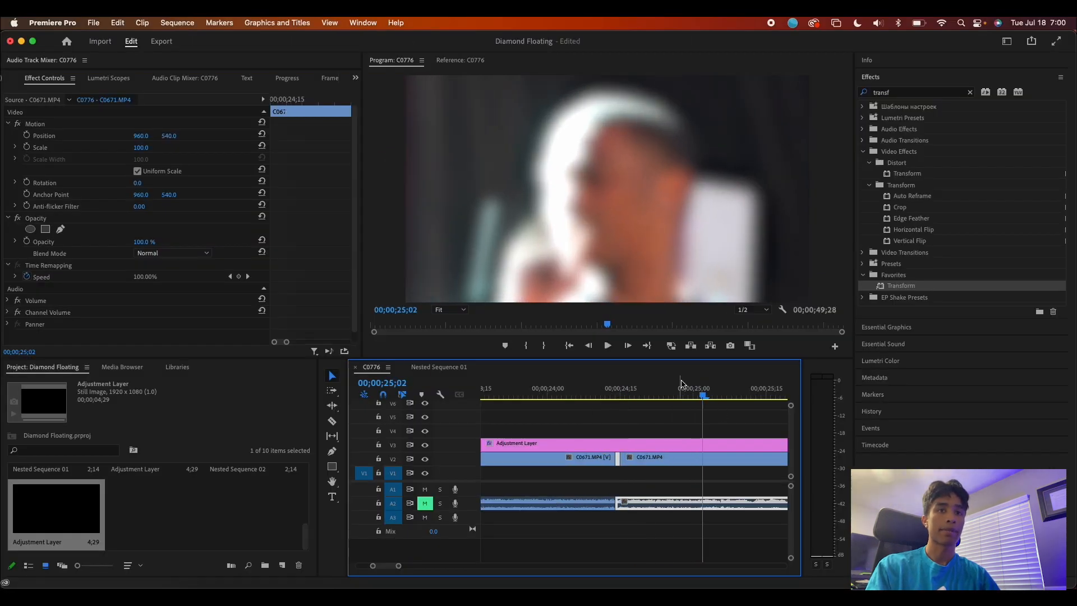
{"action": "left_click_drag", "start_coordinate": [648, 401], "coordinate": [620, 393]}
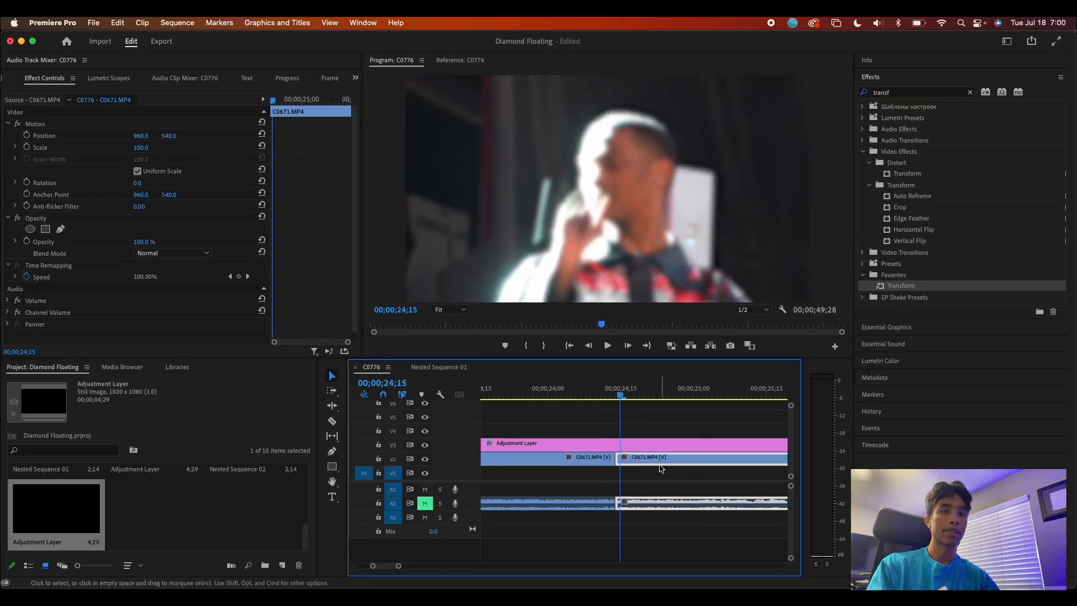
Try slowing the second C0671.MP4 clip to 20% speed, play it back and undo the speed change.
{"action": "key", "text": "super+r"}
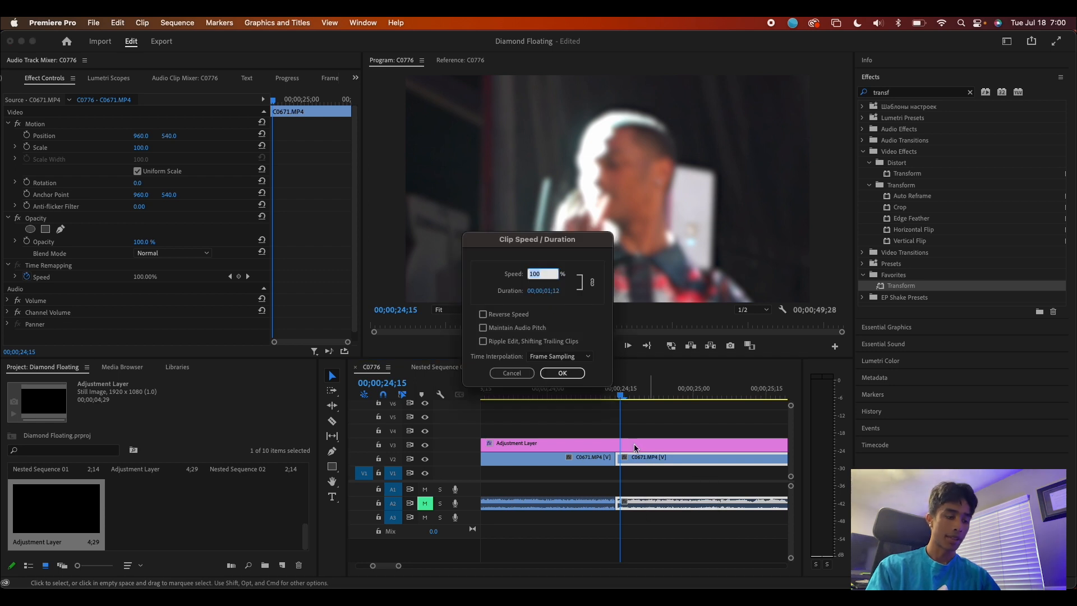
{"action": "type", "text": "20"}
{"action": "key", "text": "Return"}
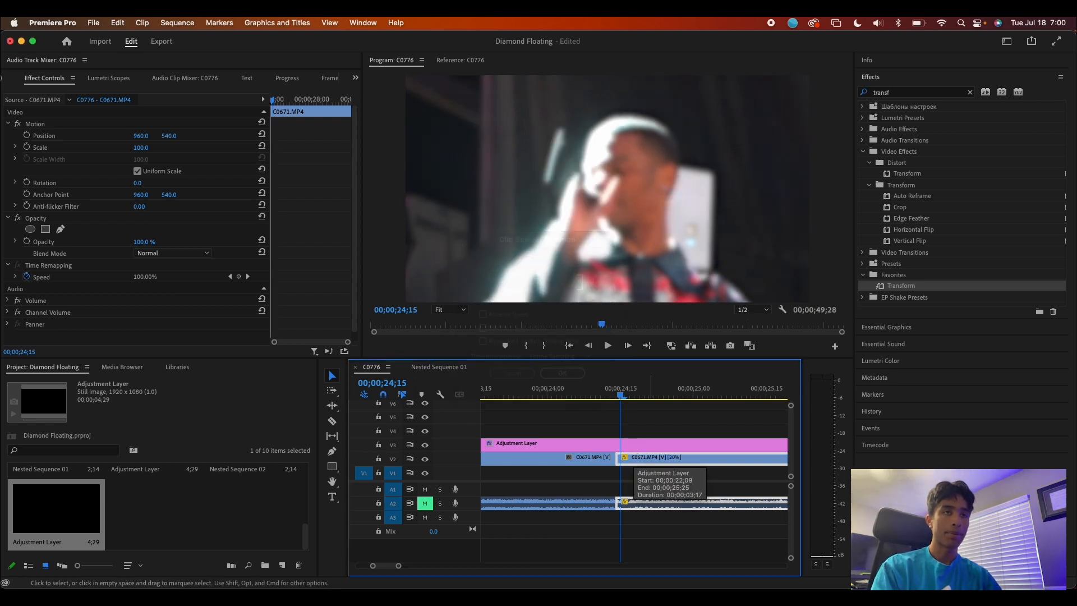
{"action": "key", "text": "space"}
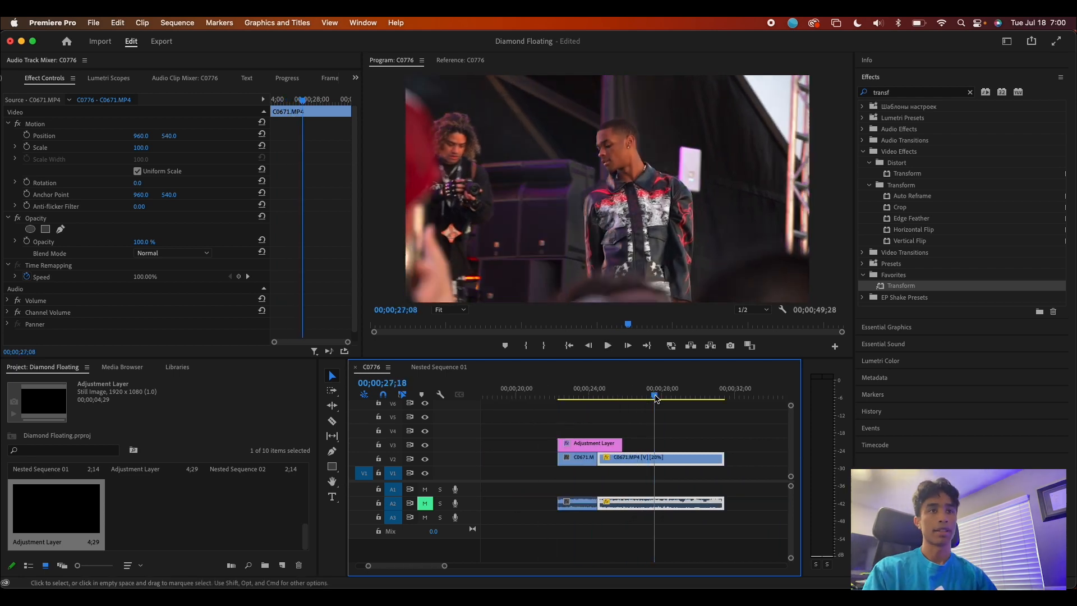
{"action": "key", "text": "super+z"}
{"action": "key", "text": "shift+super+z"}
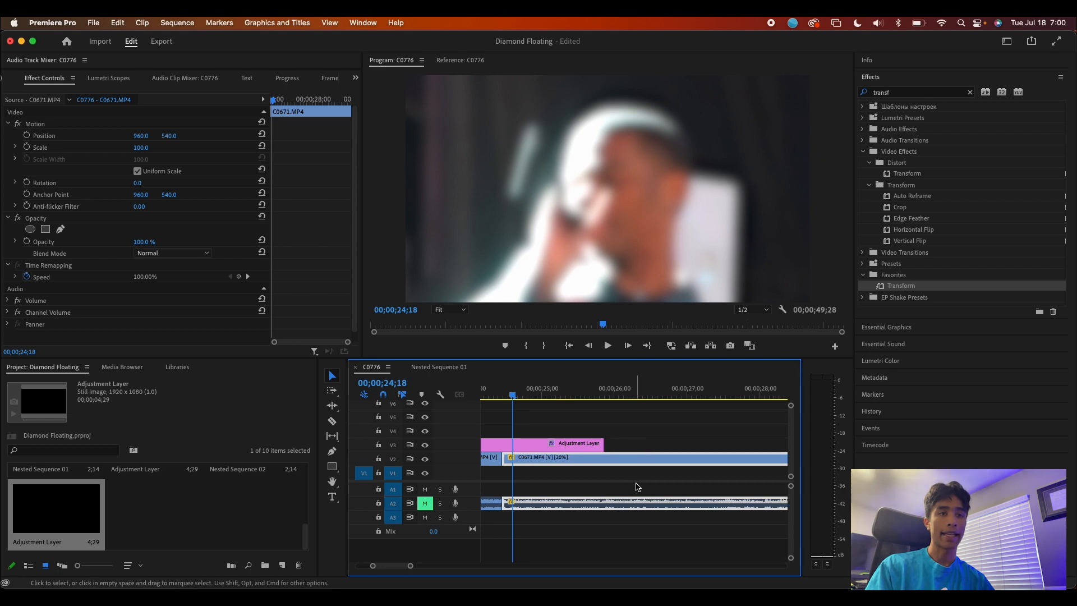
{"action": "key", "text": "super+z"}
Add a frame hold to the second C0671.MP4 clip at 00;00;24;16 and play back the freeze.
{"action": "right_click", "coordinate": [525, 443]}
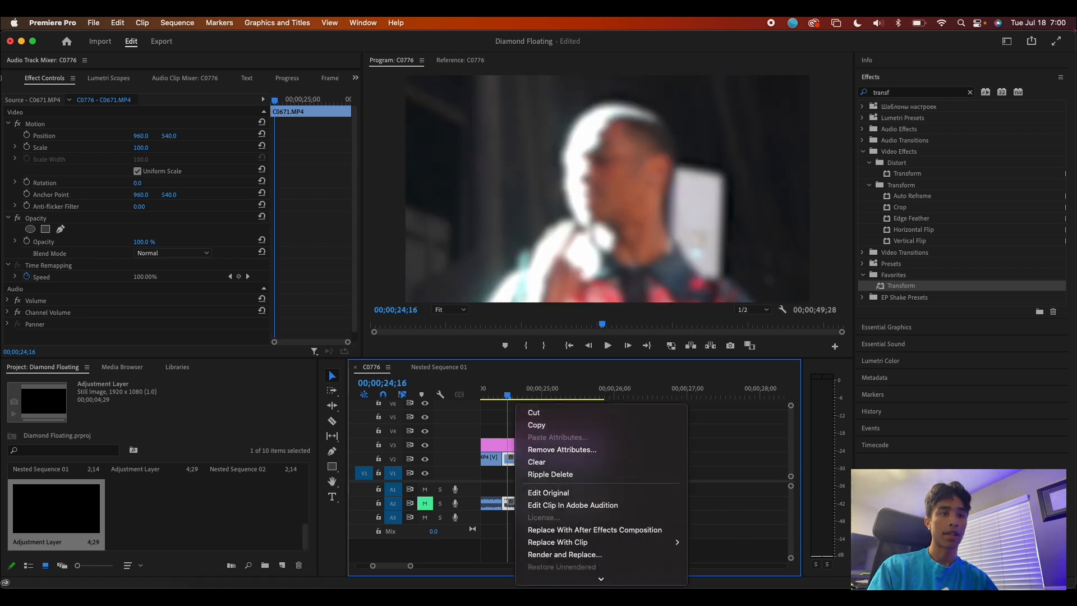
{"action": "scroll", "coordinate": [385, 303], "scroll_direction": "down", "scroll_amount": 5}
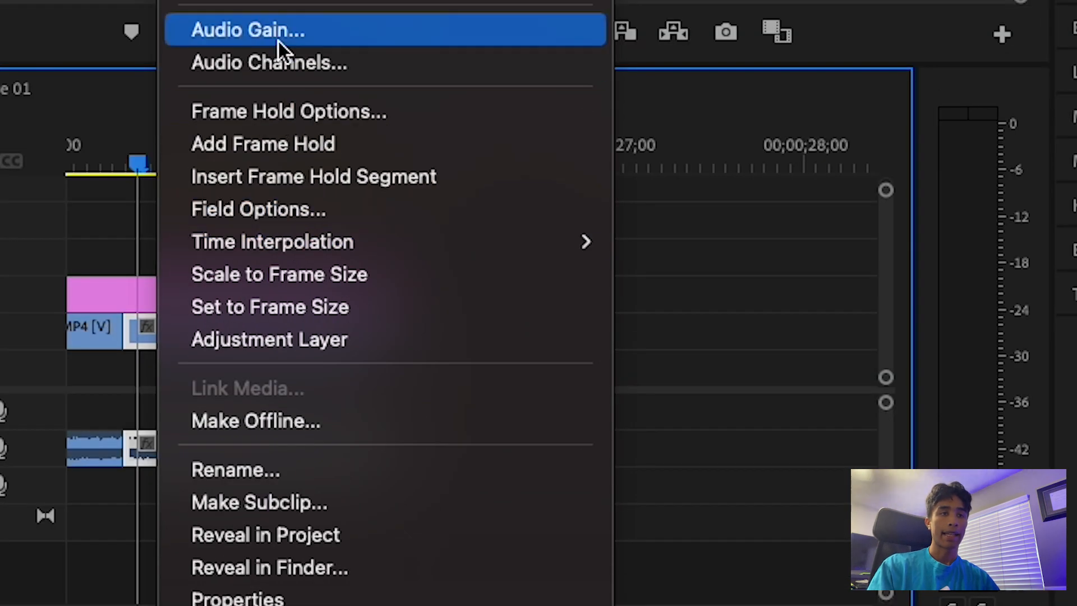
{"action": "left_click", "coordinate": [272, 144]}
{"action": "key", "text": "space"}
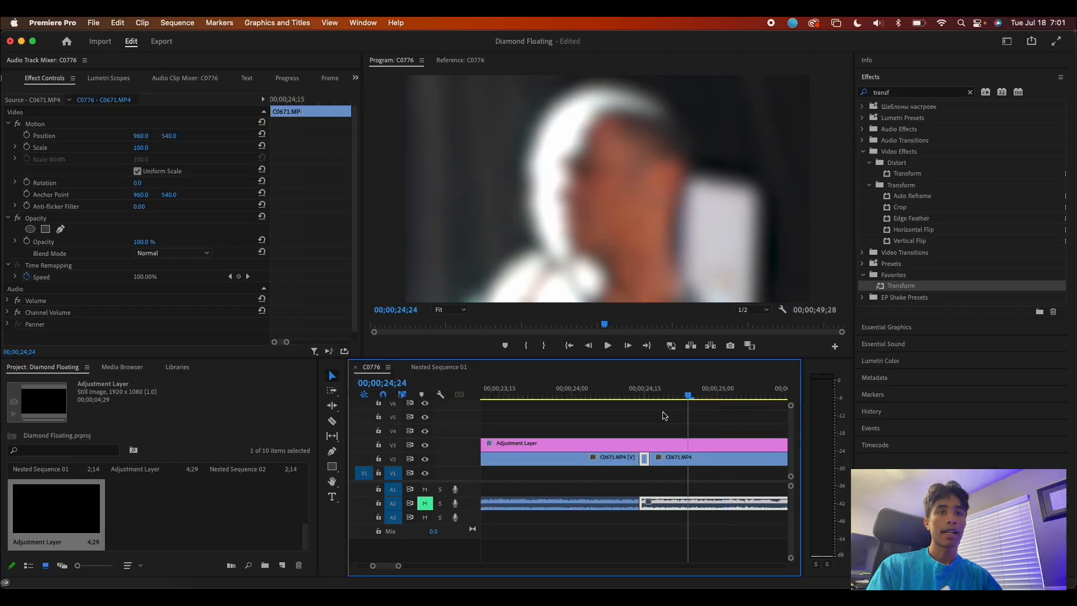
{"action": "left_click", "coordinate": [661, 411]}
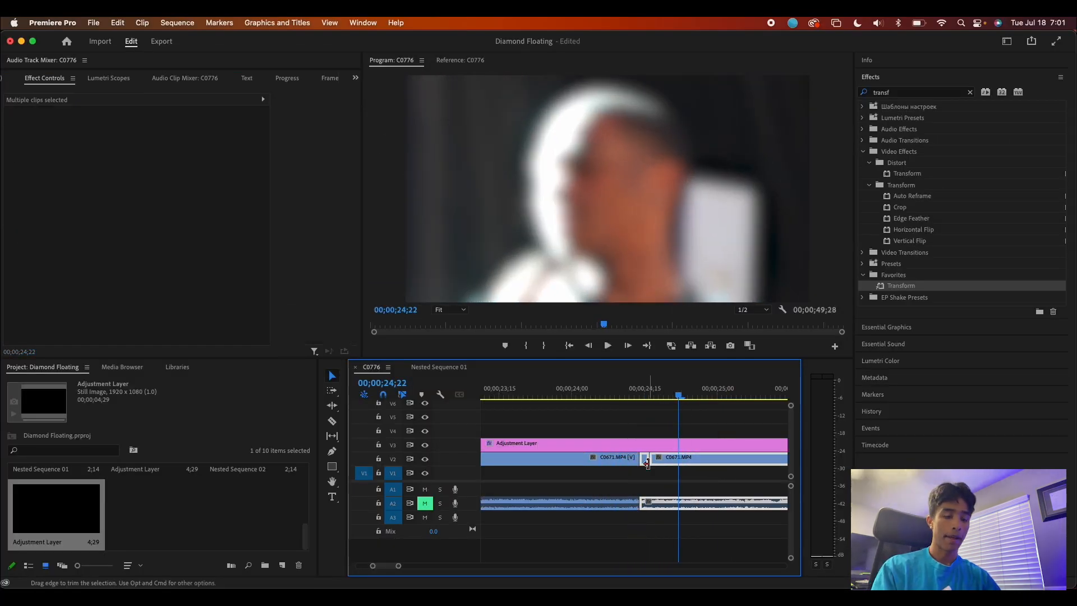
Replace the effects search text with "like and subscribe".
{"action": "left_click", "coordinate": [970, 92]}
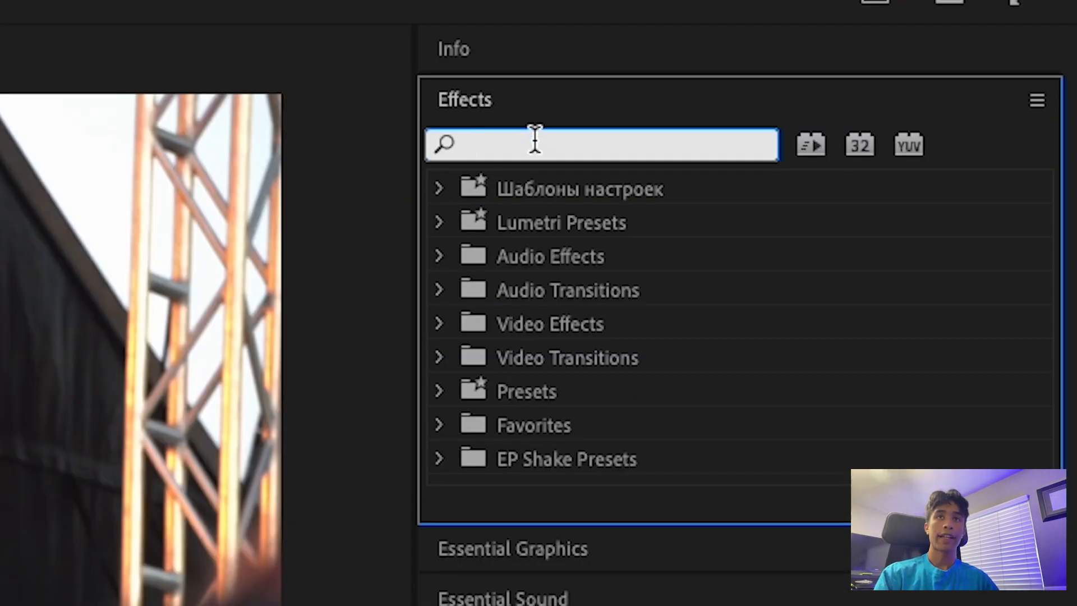
{"action": "type", "text": "like and subscribe"}
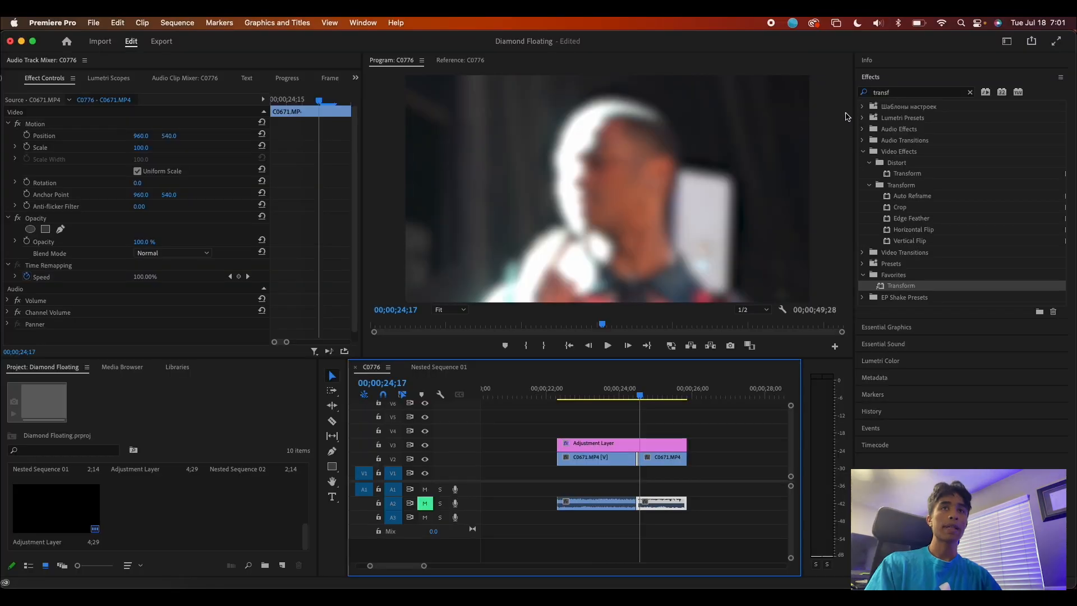
{"action": "left_click", "coordinate": [881, 92]}
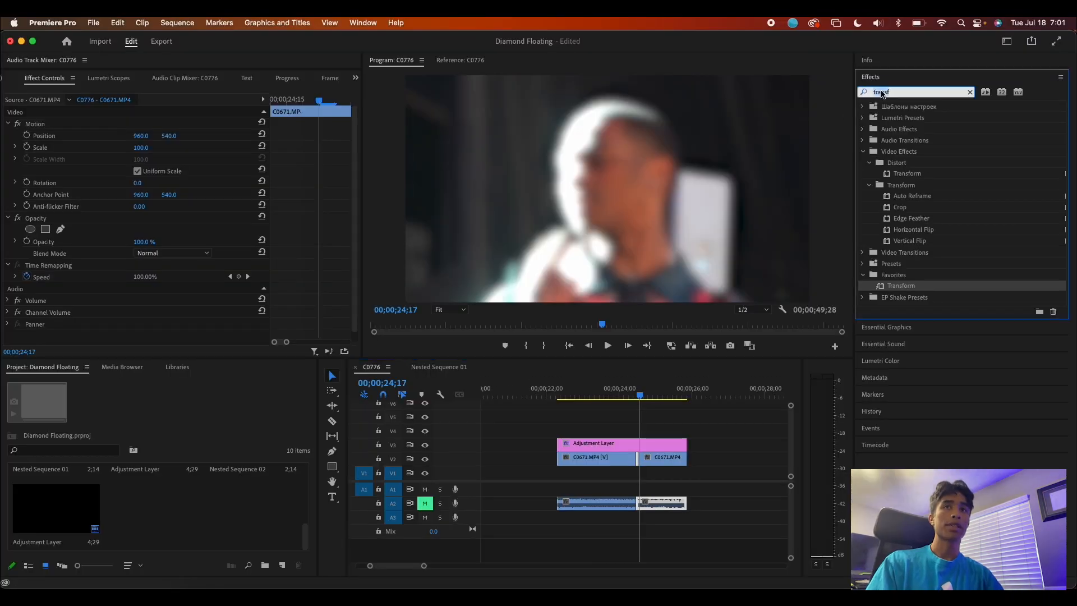
Place Iridescent Asset 9.mov on V4 above the adjustment layer and keyframe its scale from 0 at the start up to 54.
{"action": "scroll", "coordinate": [213, 508], "scroll_direction": "up", "scroll_amount": 5}
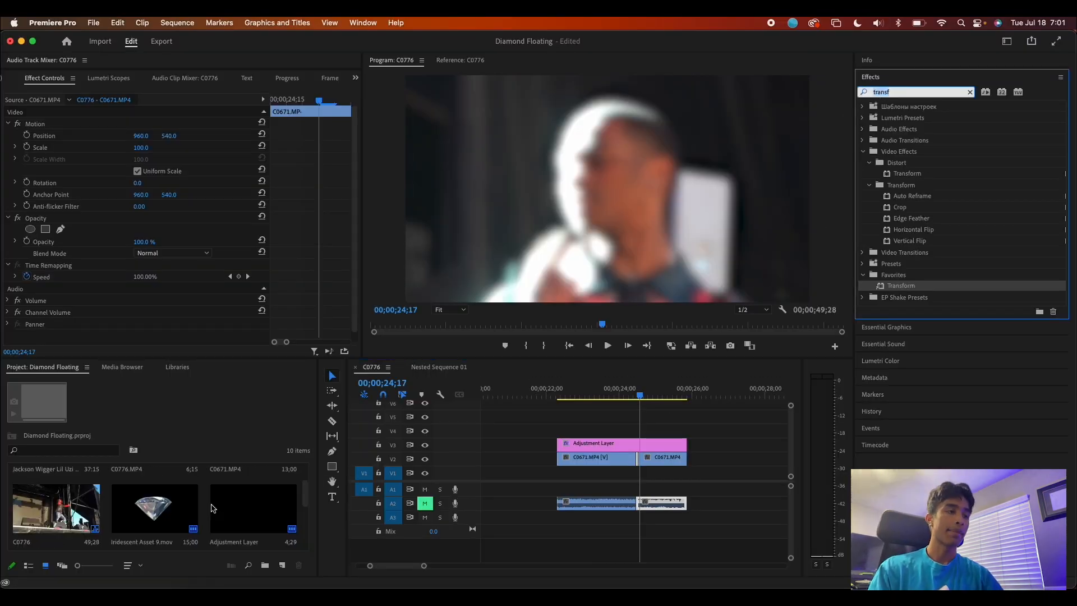
{"action": "left_click_drag", "start_coordinate": [156, 519], "coordinate": [626, 432]}
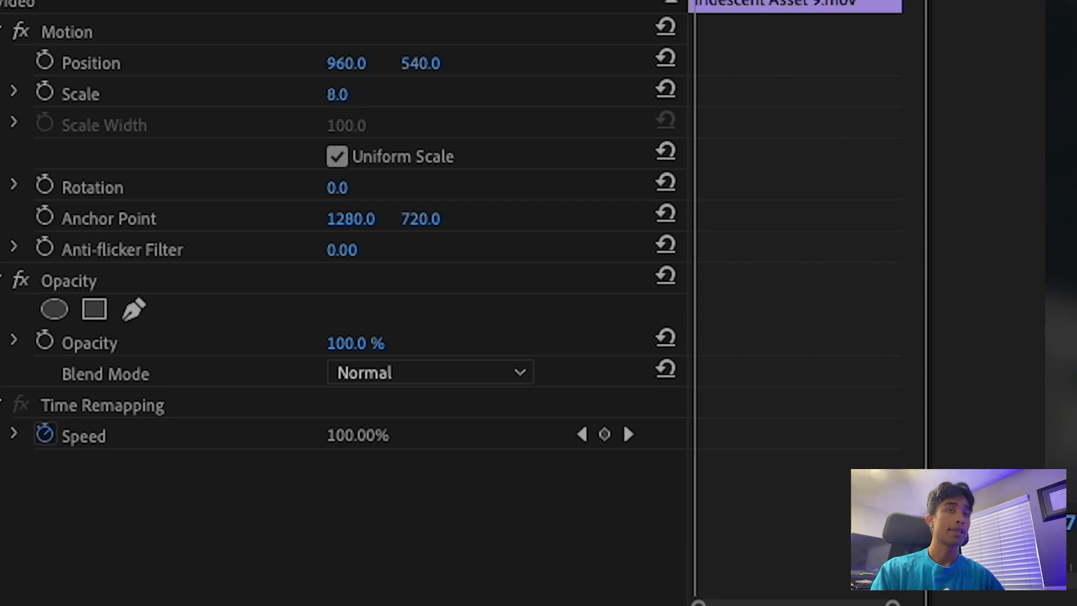
{"action": "left_click_drag", "start_coordinate": [362, 94], "coordinate": [349, 95]}
{"action": "left_click", "coordinate": [27, 147]}
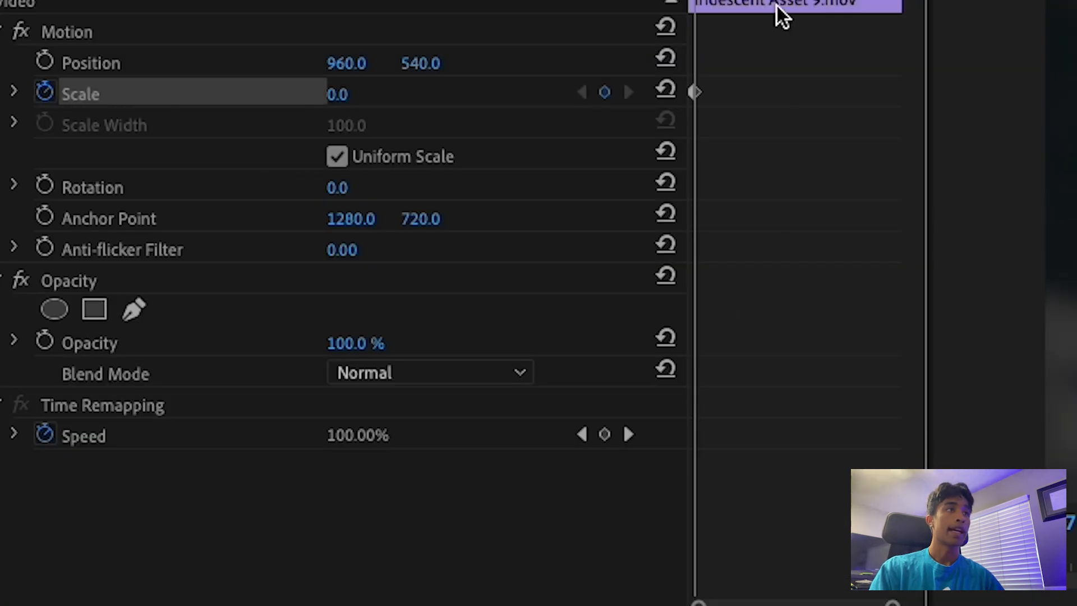
{"action": "left_click_drag", "start_coordinate": [696, 93], "coordinate": [689, 94]}
{"action": "mouse_move", "coordinate": [695, 0]}
{"action": "left_mouse_down"}
{"action": "mouse_move", "coordinate": [727, 1]}
{"action": "mouse_move", "coordinate": [697, 2]}
{"action": "left_mouse_up"}
{"action": "left_click_drag", "start_coordinate": [345, 100], "coordinate": [422, 100]}
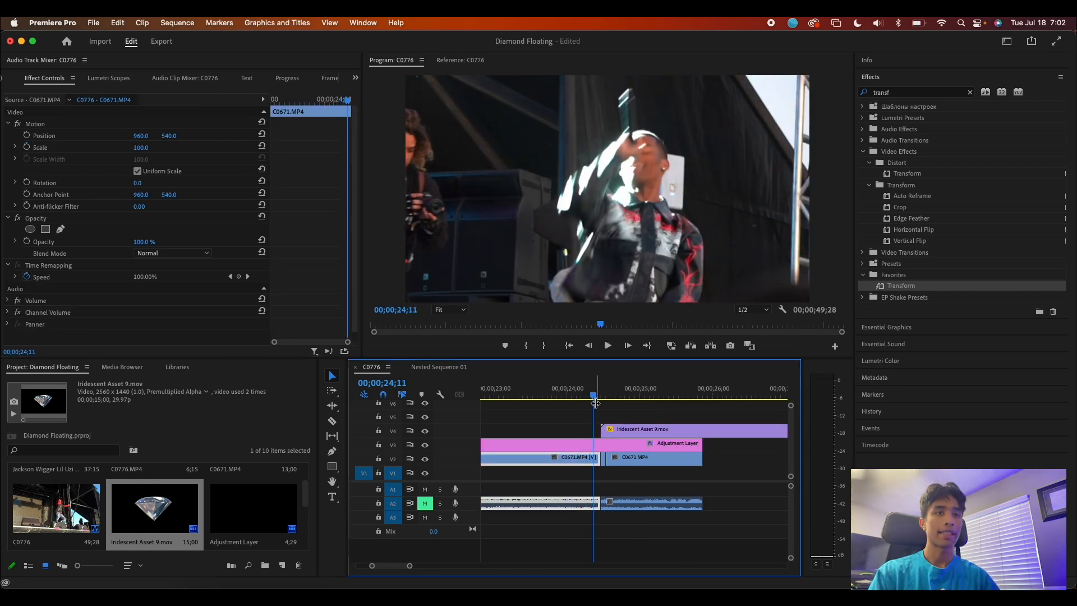
Keyframe the diamond's horizontal position to move from 1195 at the clip's start to 960 at the end of its scale-up.
{"action": "left_click_drag", "start_coordinate": [596, 403], "coordinate": [623, 432]}
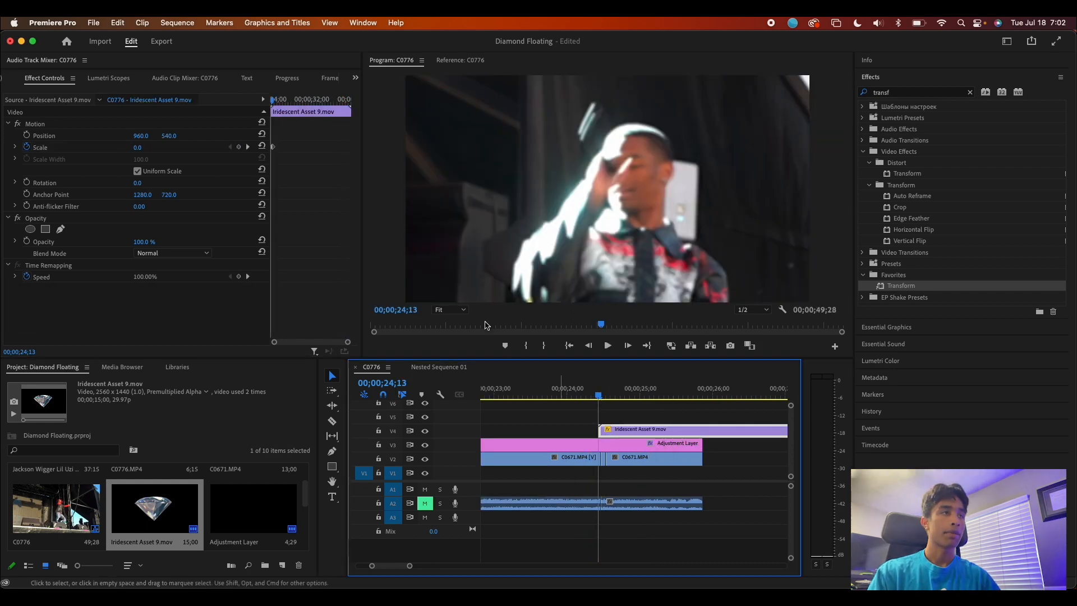
{"action": "key", "text": "Right"}
{"action": "key", "text": "Right"}
{"action": "key", "text": "Right"}
{"action": "key", "text": "Right"}
{"action": "left_click_drag", "start_coordinate": [141, 140], "coordinate": [211, 139]}
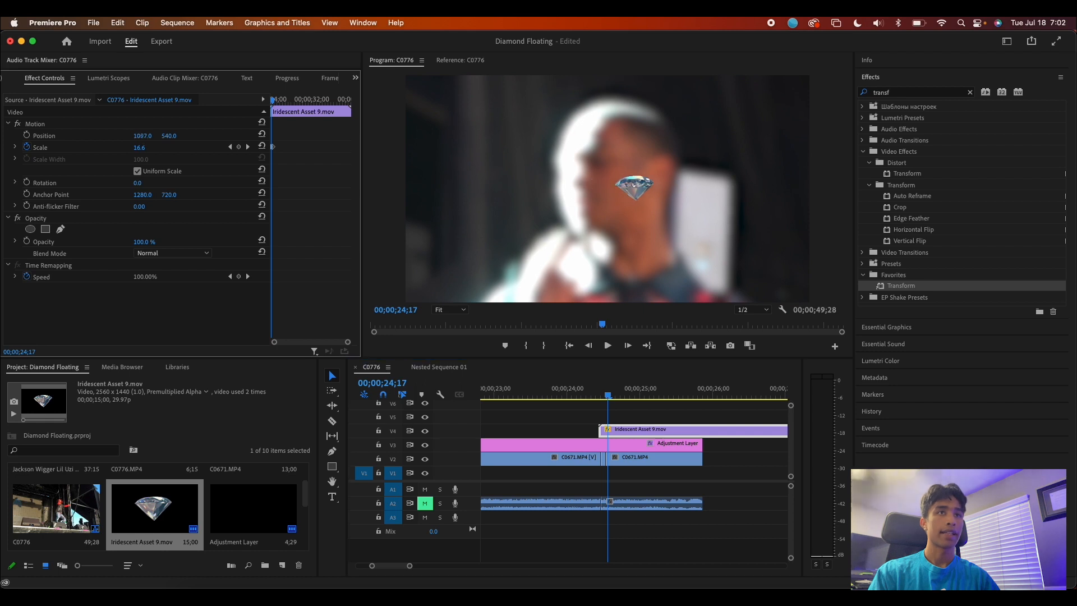
{"action": "key", "text": "Right"}
{"action": "key", "text": "Right"}
{"action": "key", "text": "Right"}
{"action": "key", "text": "Right"}
{"action": "key", "text": "Right"}
{"action": "key", "text": "Right"}
{"action": "key", "text": "Right"}
{"action": "key", "text": "Right"}
{"action": "key", "text": "Right"}
{"action": "key", "text": "Right"}
{"action": "key", "text": "Right"}
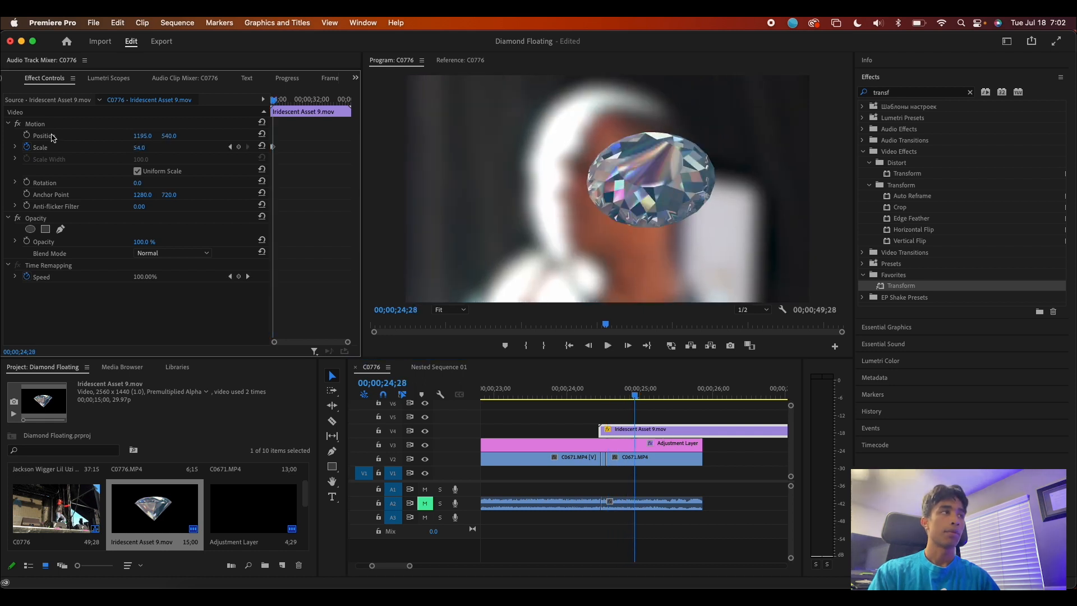
{"action": "left_click", "coordinate": [26, 135]}
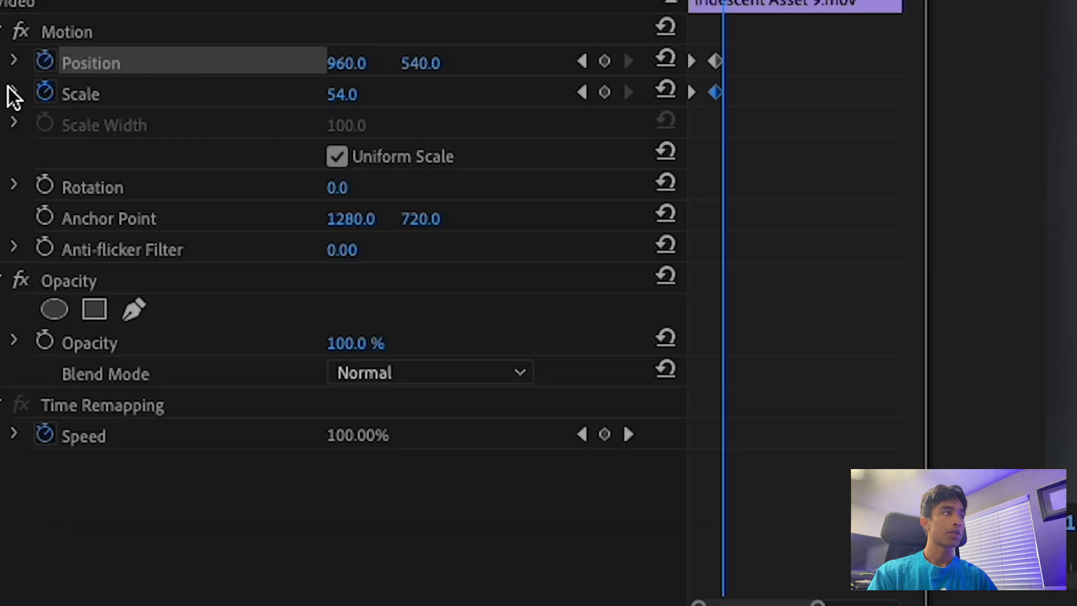
Ease both of the diamond's scale keyframes in the velocity graph so its growth peaks early, and play back the result.
{"action": "left_click", "coordinate": [14, 147]}
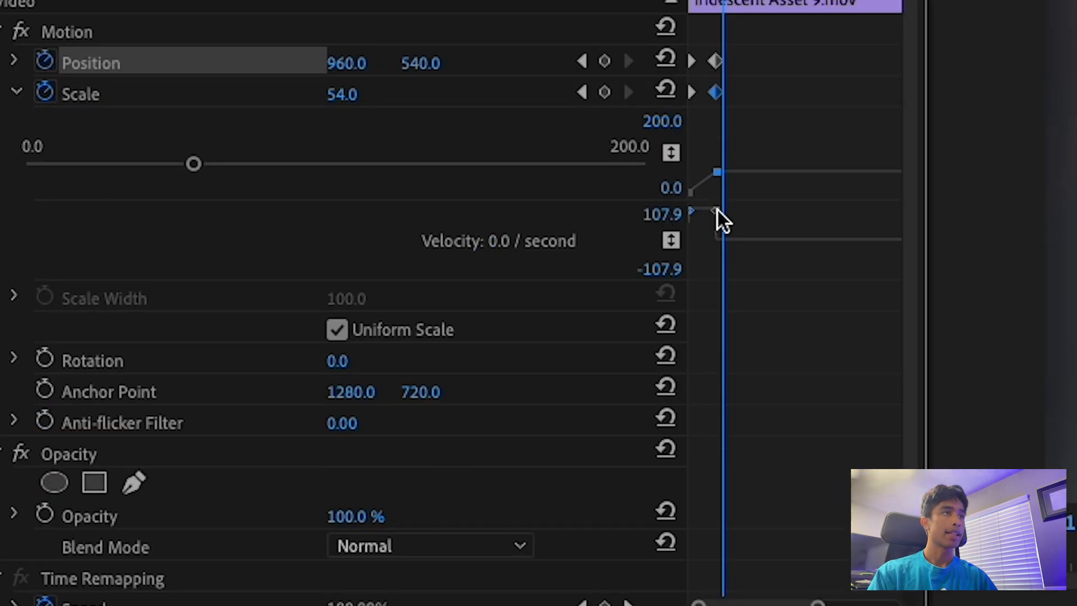
{"action": "key", "text": "="}
{"action": "key", "text": "="}
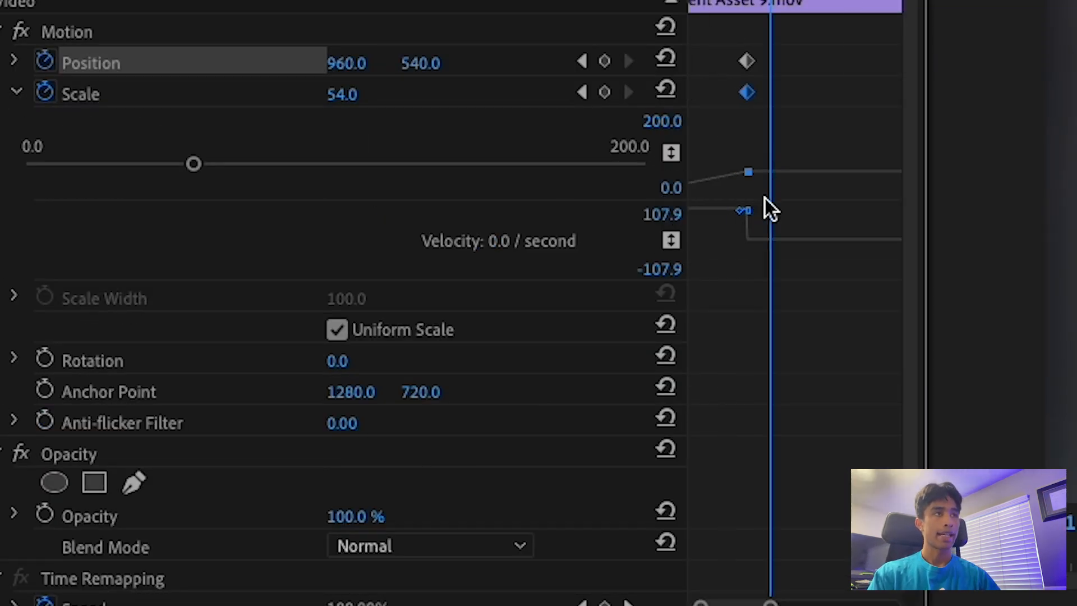
{"action": "left_click_drag", "start_coordinate": [734, 600], "coordinate": [731, 600]}
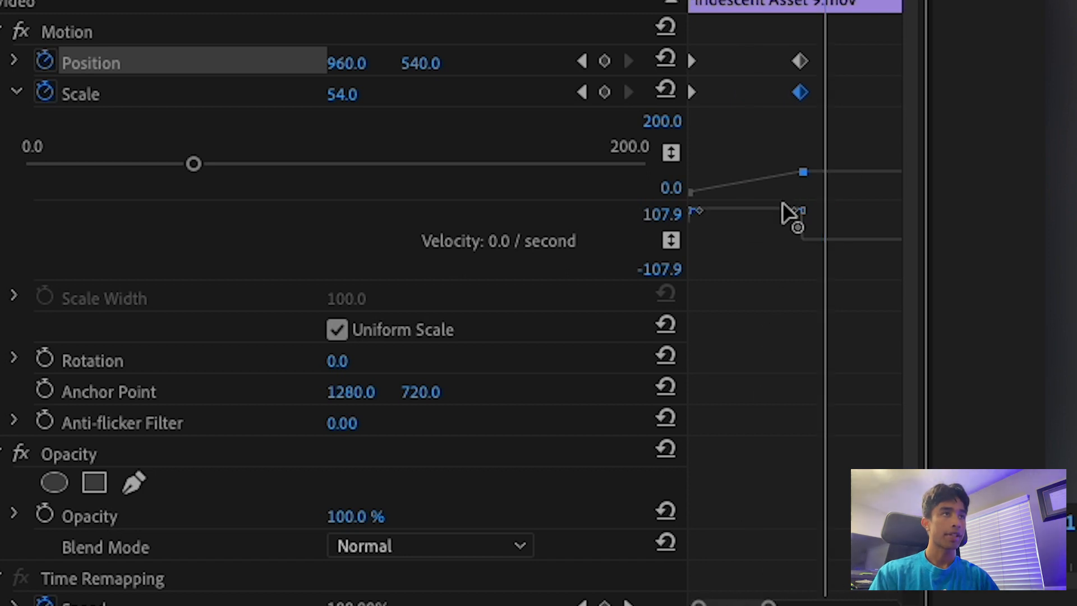
{"action": "left_click_drag", "start_coordinate": [793, 215], "coordinate": [716, 242]}
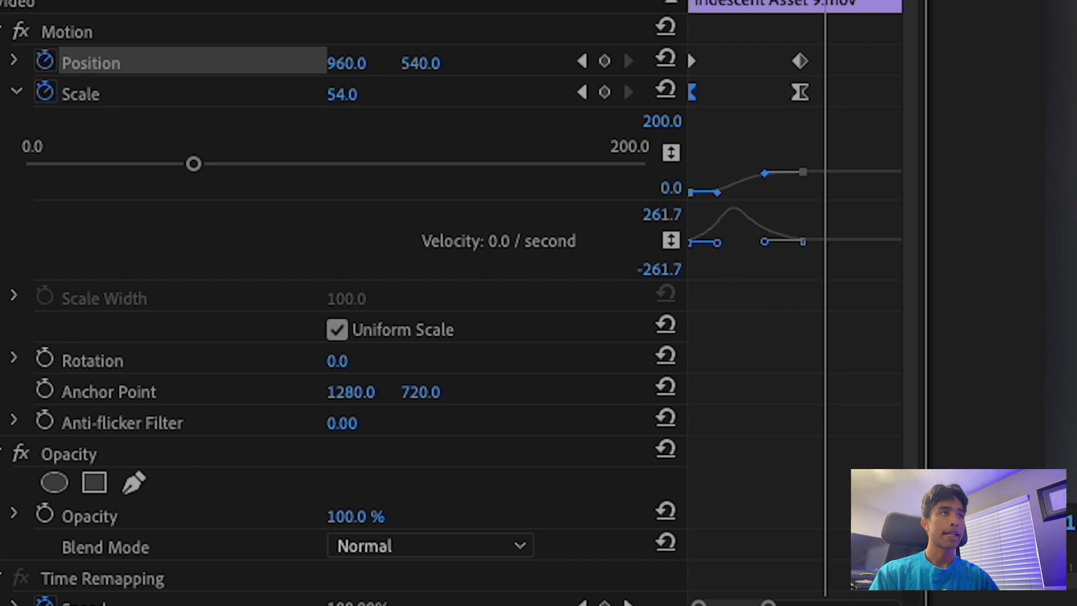
{"action": "left_click_drag", "start_coordinate": [322, 100], "coordinate": [238, 115]}
{"action": "key", "text": "space"}
{"action": "key", "text": "space"}
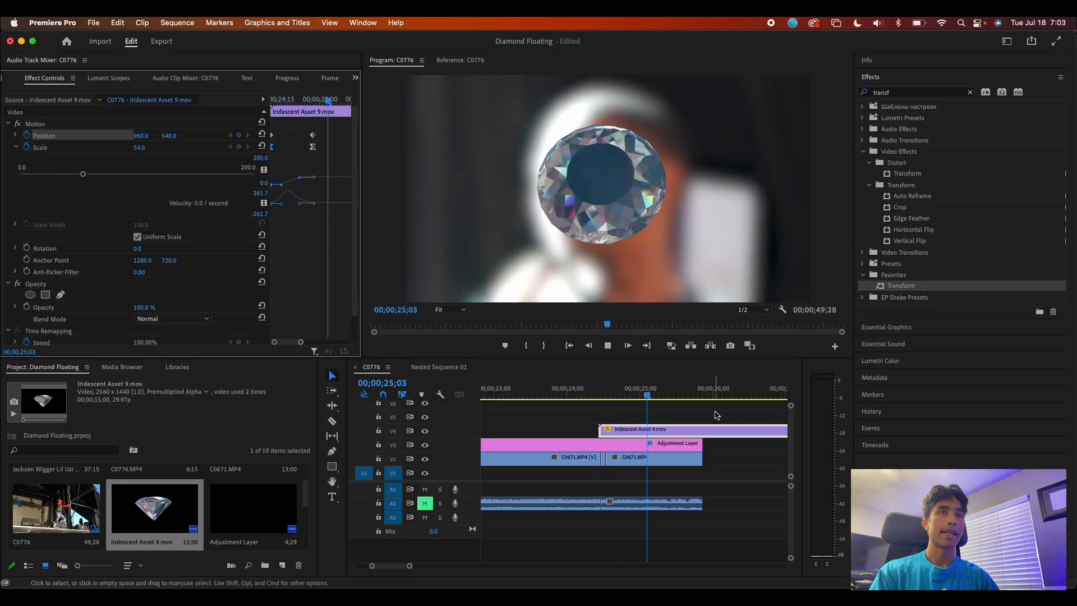
Ease the diamond's position keyframes in the velocity graph to match the curve of its scale animation.
{"action": "left_click_drag", "start_coordinate": [657, 393], "coordinate": [604, 394]}
{"action": "left_click", "coordinate": [15, 136]}
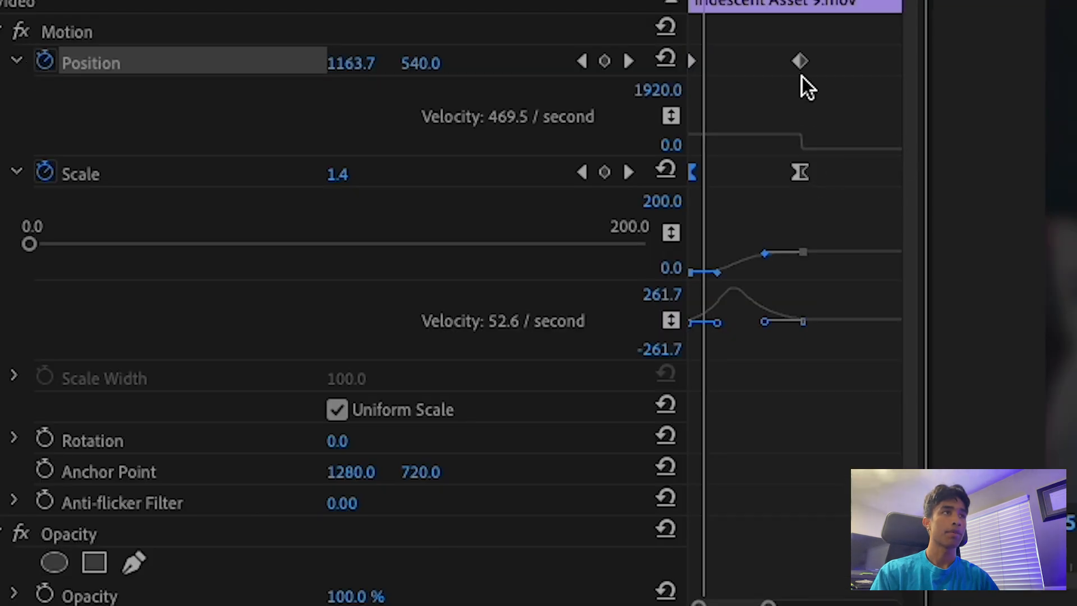
{"action": "left_click", "coordinate": [801, 59]}
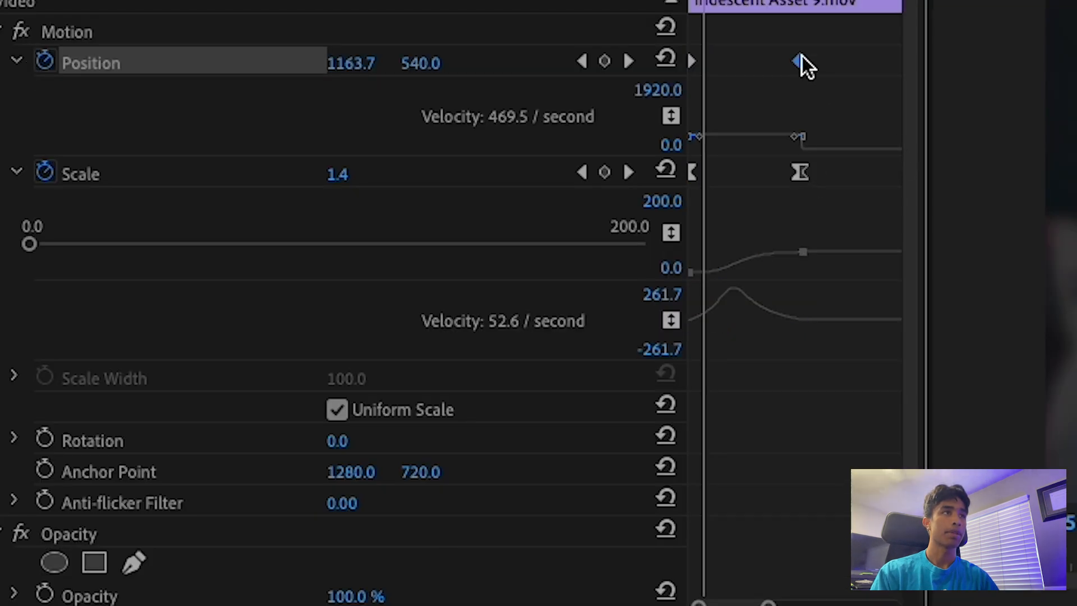
{"action": "left_click_drag", "start_coordinate": [790, 139], "coordinate": [722, 150]}
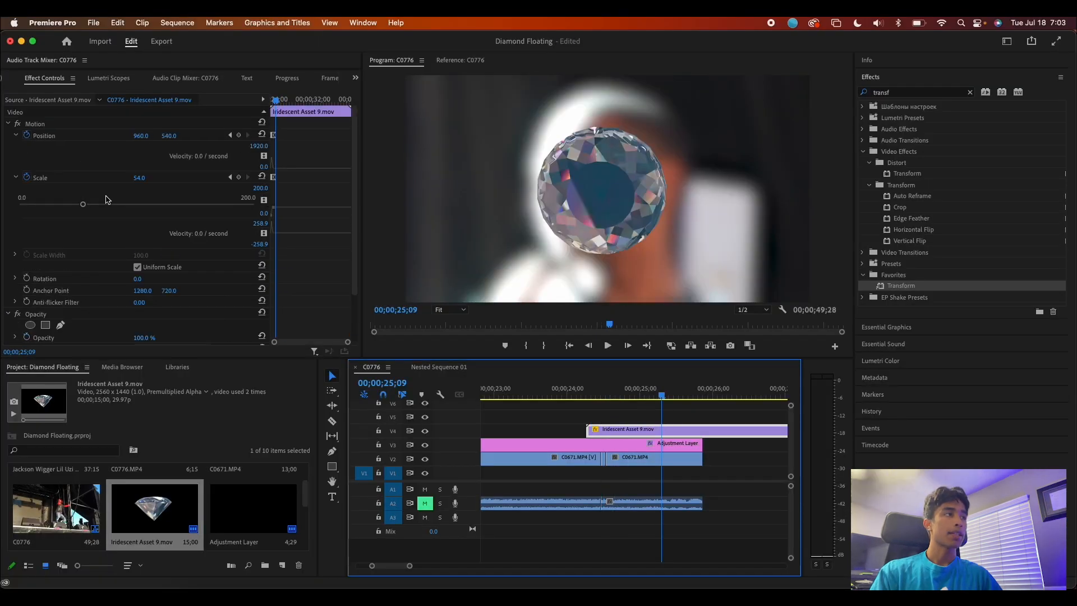
Start rotation keyframing on the diamond clip at 0 and trim the clip's end to match the adjustment layer.
{"action": "scroll", "coordinate": [80, 223], "scroll_direction": "down", "scroll_amount": 2}
{"action": "key", "text": "space"}
{"action": "left_click", "coordinate": [26, 221]}
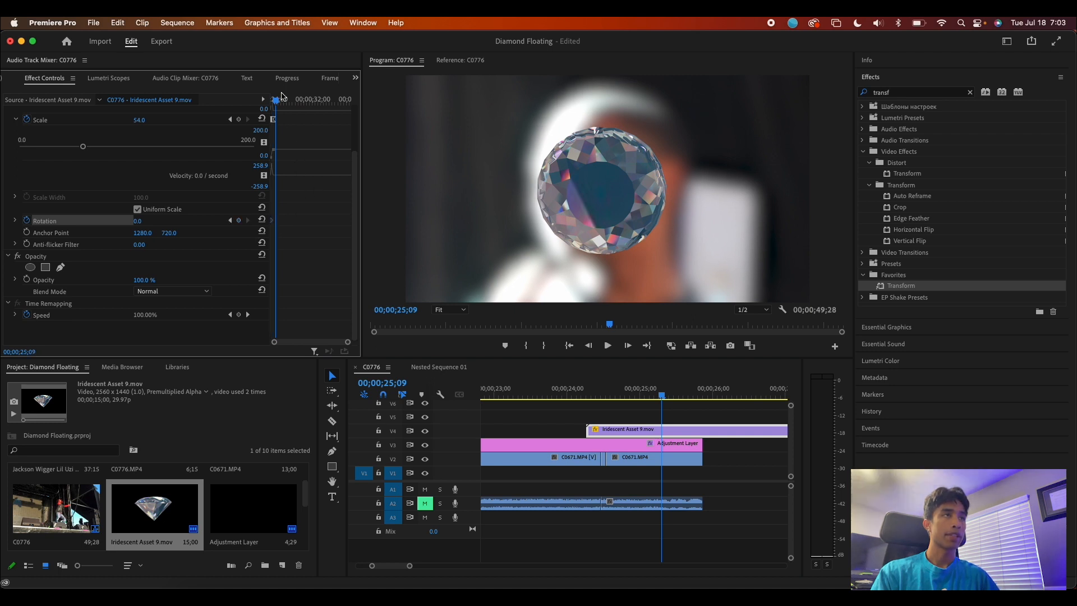
{"action": "left_click_drag", "start_coordinate": [287, 111], "coordinate": [281, 108]}
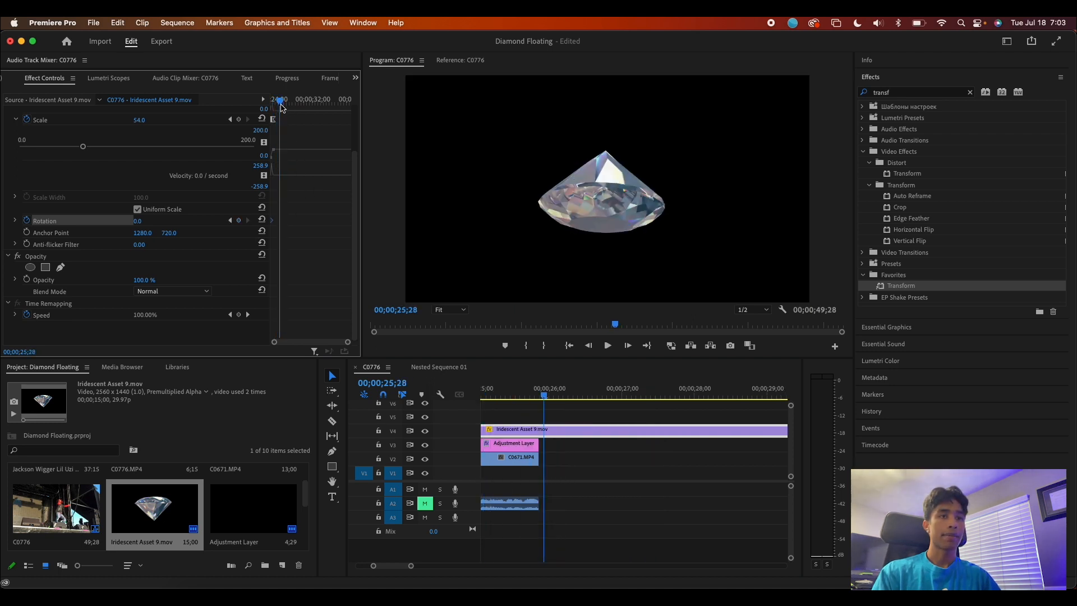
{"action": "key", "text": "super+k"}
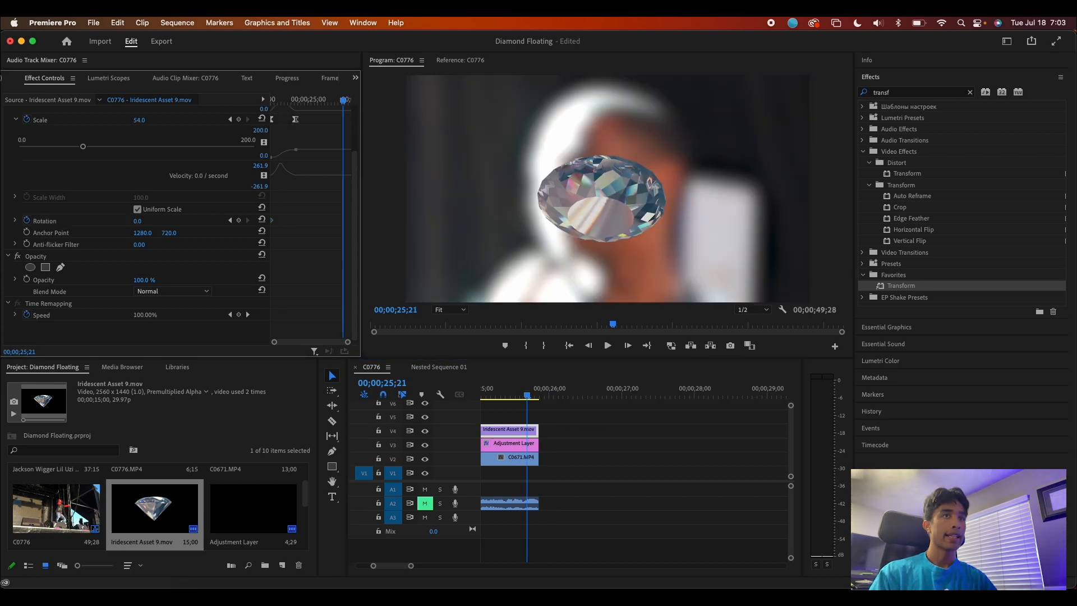
Add a clockwise rotation keyframe near the diamond clip's end and play back the spin from the clip's start.
{"action": "left_click_drag", "start_coordinate": [138, 221], "coordinate": [352, 223]}
{"action": "left_click_drag", "start_coordinate": [343, 101], "coordinate": [239, 121]}
{"action": "key", "text": "space"}
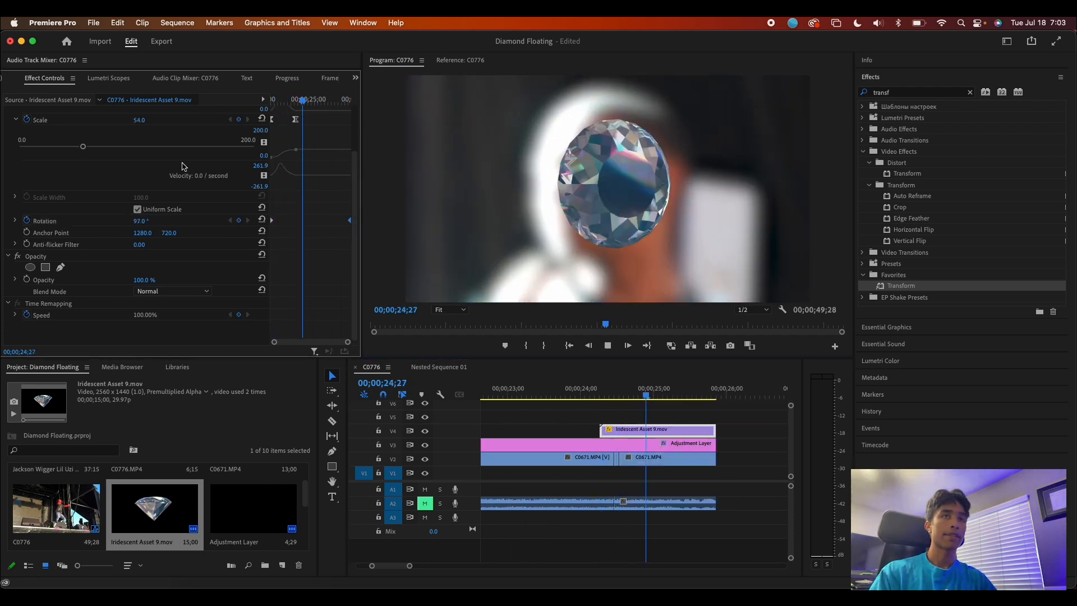
Play back the full zoom, blur and diamond transition from just before 00;00;24;00.
{"action": "left_click", "coordinate": [560, 415]}
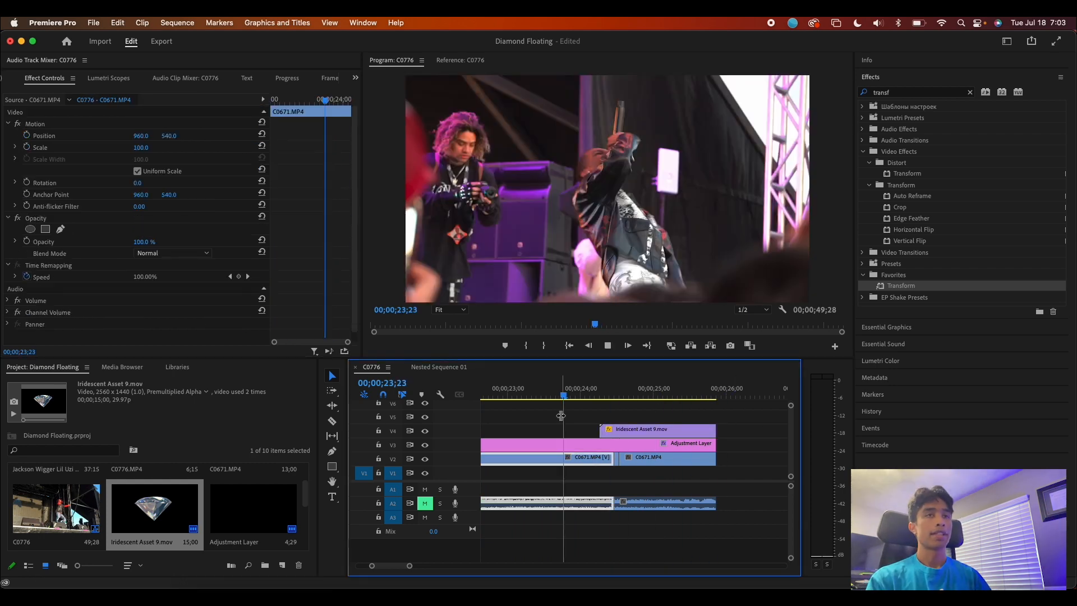
{"action": "key", "text": "space"}
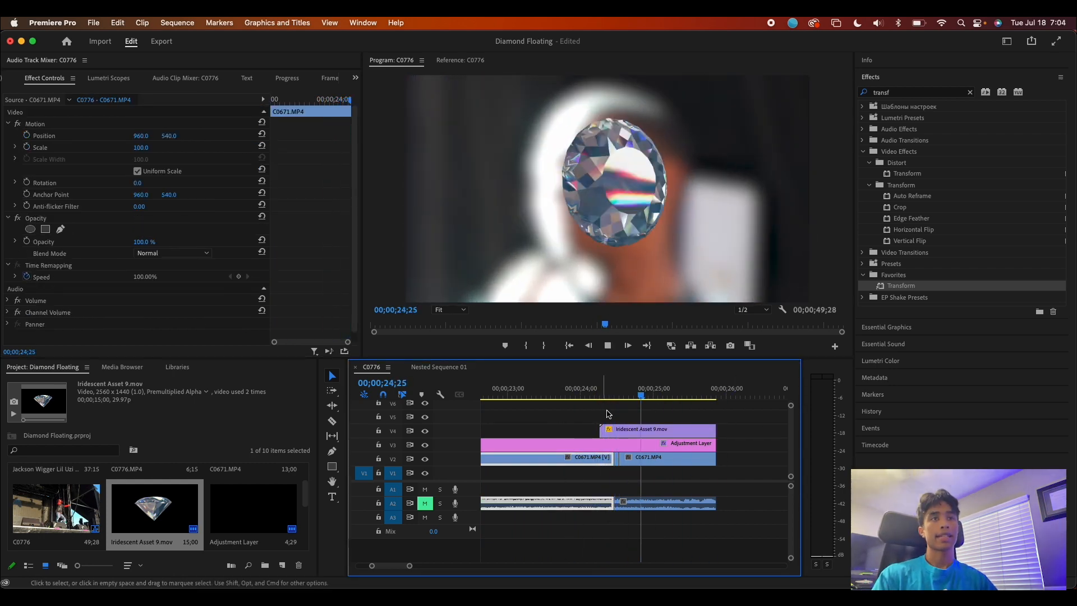
{"action": "left_click", "coordinate": [646, 396]}
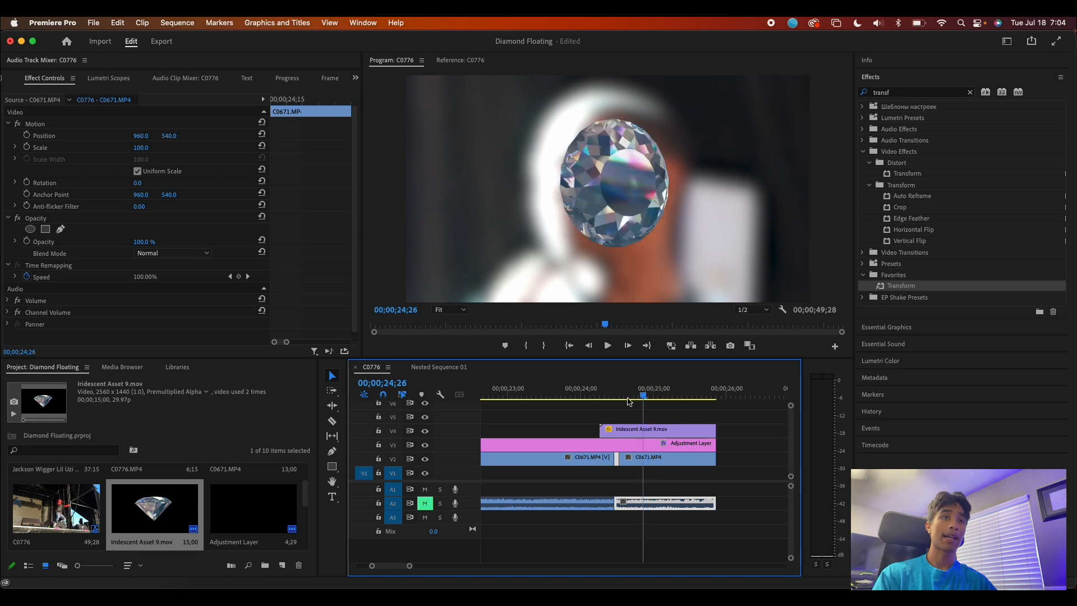
{"action": "left_click", "coordinate": [570, 415]}
{"action": "key", "text": "space"}
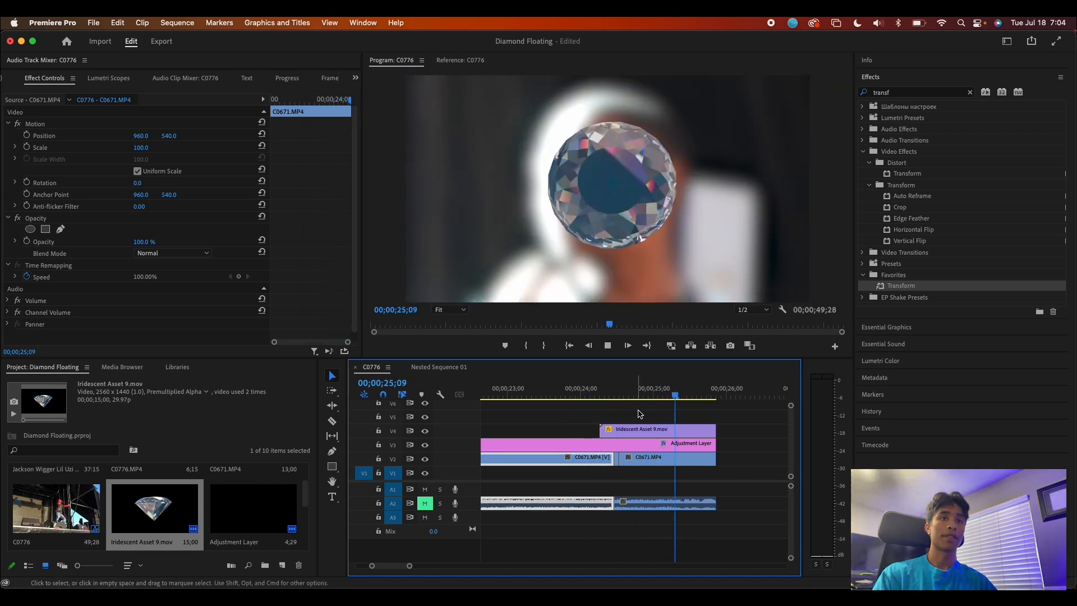
Duplicate the diamond clip onto the track above and apply a Gaussian Blur with blurriness 111 to the copy.
{"action": "left_click", "coordinate": [674, 430]}
{"action": "left_click_drag", "start_coordinate": [674, 432], "coordinate": [674, 425]}
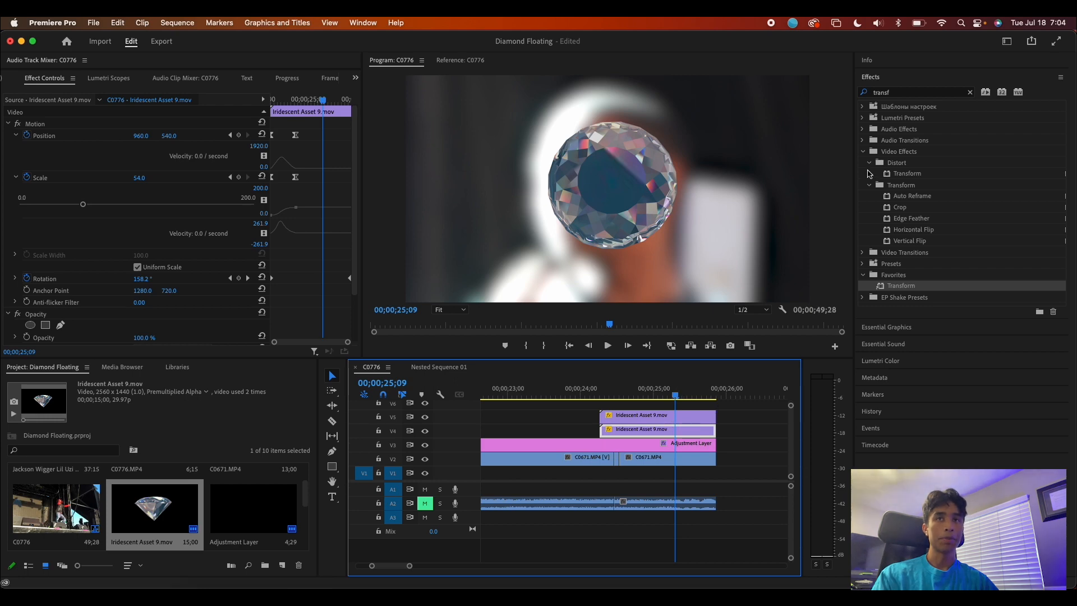
{"action": "left_click", "coordinate": [969, 93]}
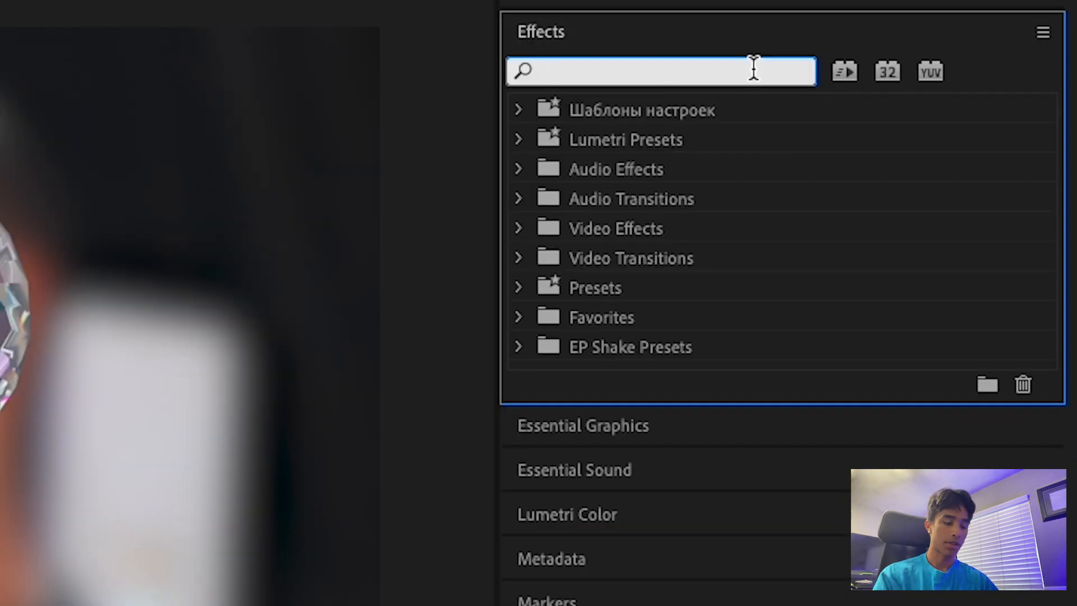
{"action": "type", "text": "gaus"}
{"action": "left_click_drag", "start_coordinate": [698, 492], "coordinate": [727, 284]}
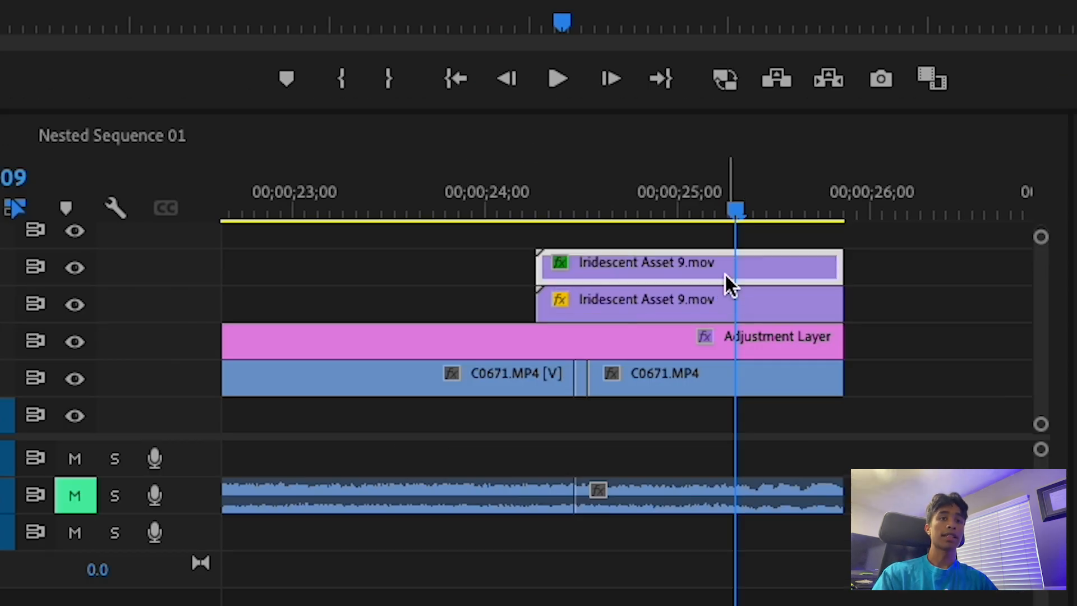
{"action": "left_click_drag", "start_coordinate": [142, 291], "coordinate": [188, 291]}
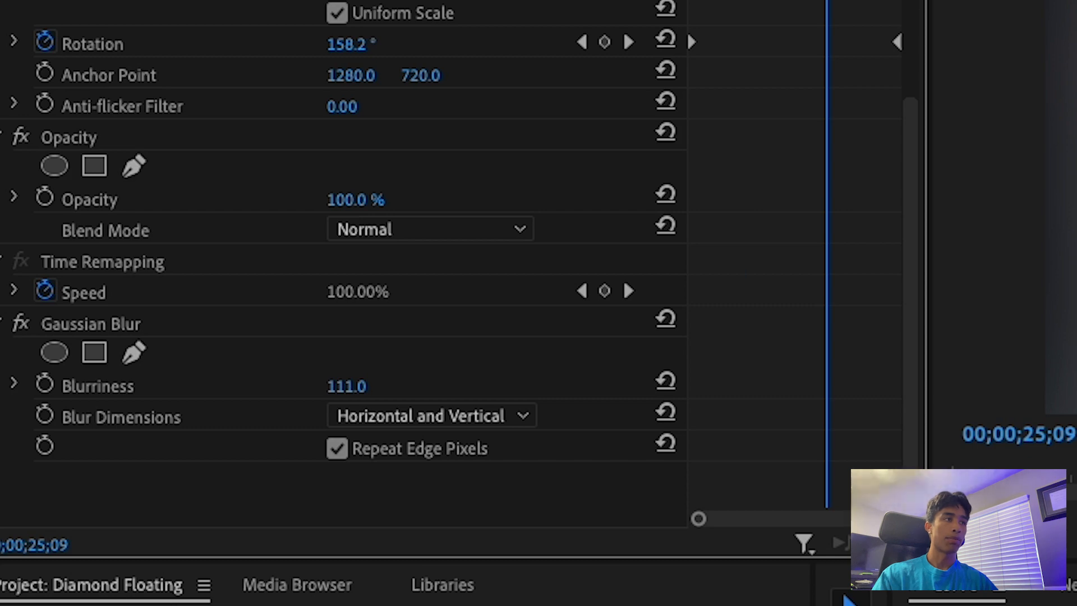
Set the blurred diamond copy's blend mode to Screen and play back the diamond section from its start.
{"action": "left_click", "coordinate": [409, 233]}
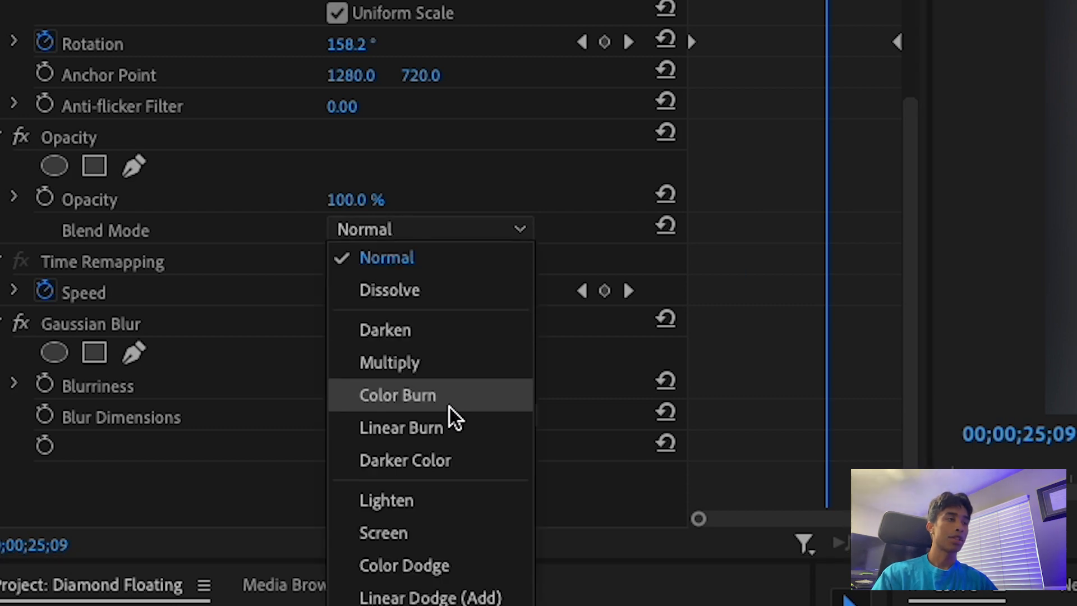
{"action": "left_click", "coordinate": [464, 525]}
{"action": "left_click_drag", "start_coordinate": [680, 395], "coordinate": [604, 409]}
{"action": "key", "text": "space"}
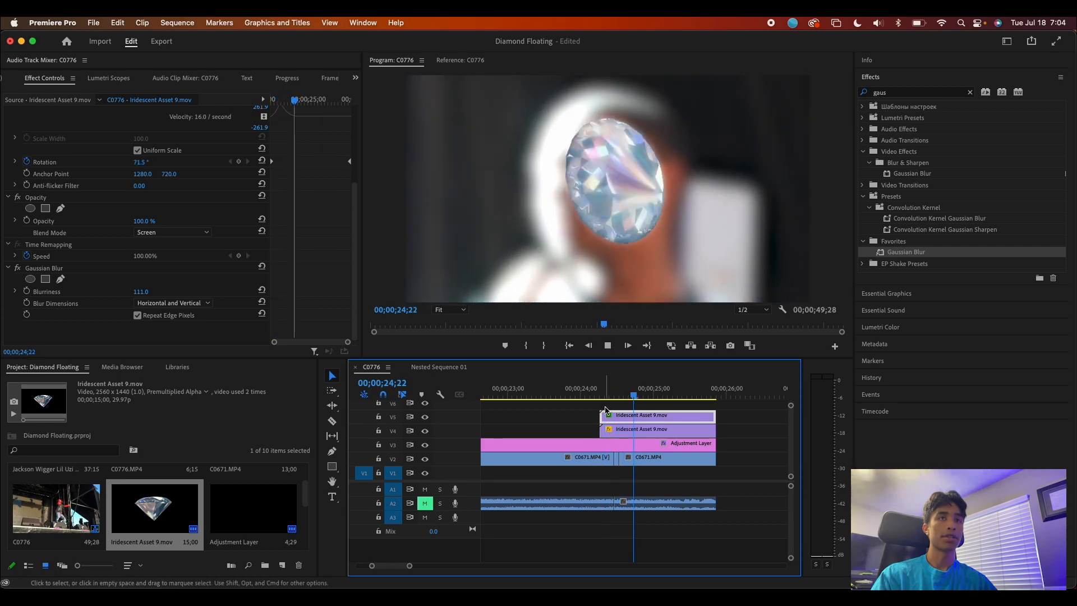
{"action": "key", "text": "space"}
Search the effects for "glo".
{"action": "double_click", "coordinate": [913, 93]}
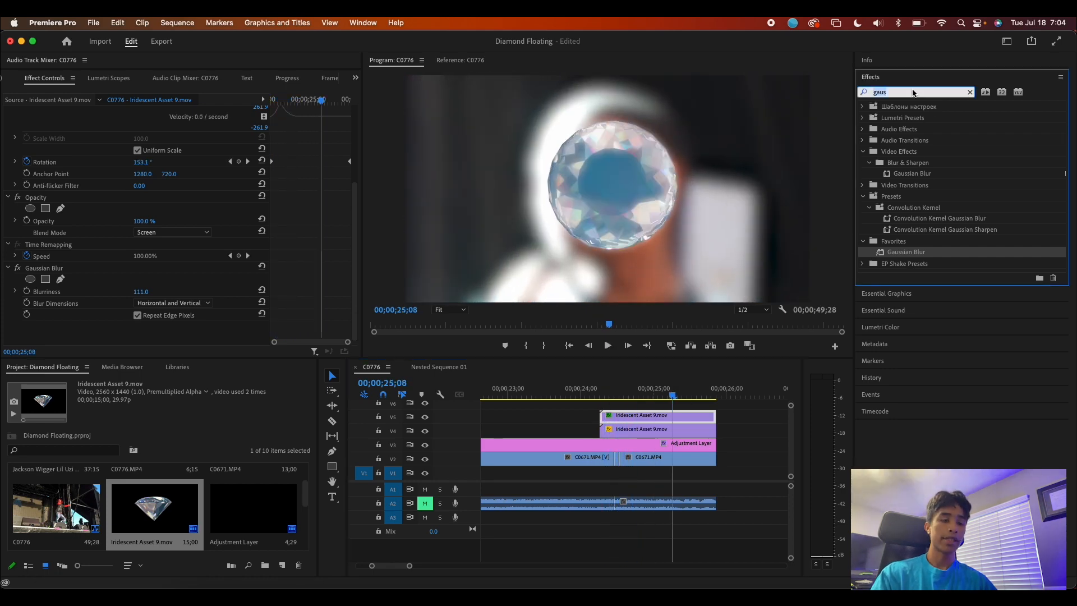
{"action": "type", "text": "glo"}
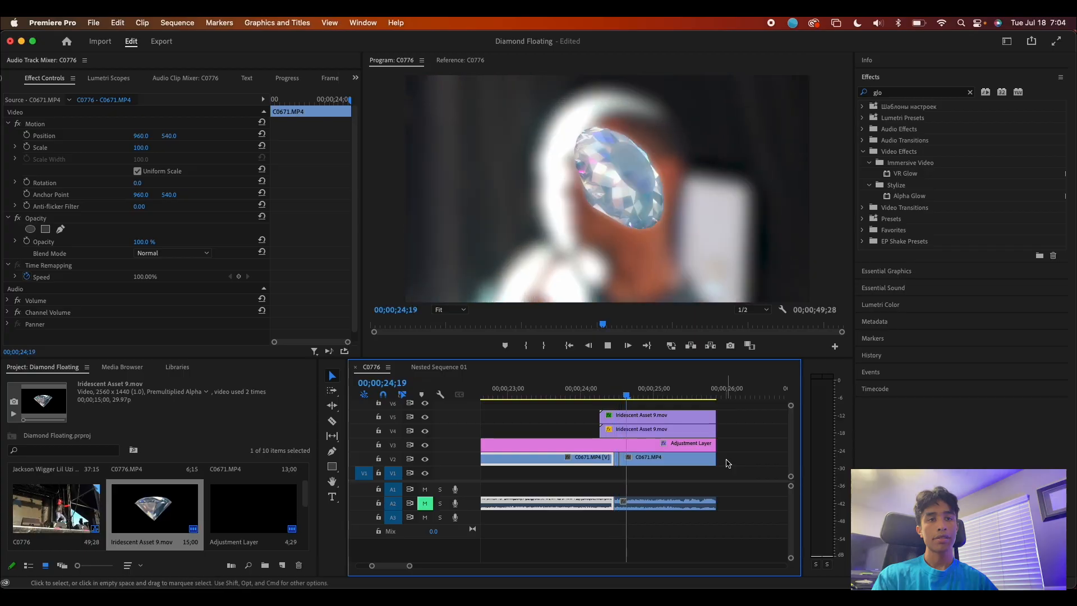
Nest the C0671.MP4 pieces after the cut beneath the diamond, keeping the suggested sequence name.
{"action": "left_click_drag", "start_coordinate": [726, 461], "coordinate": [620, 462]}
{"action": "key", "text": "alt+n"}
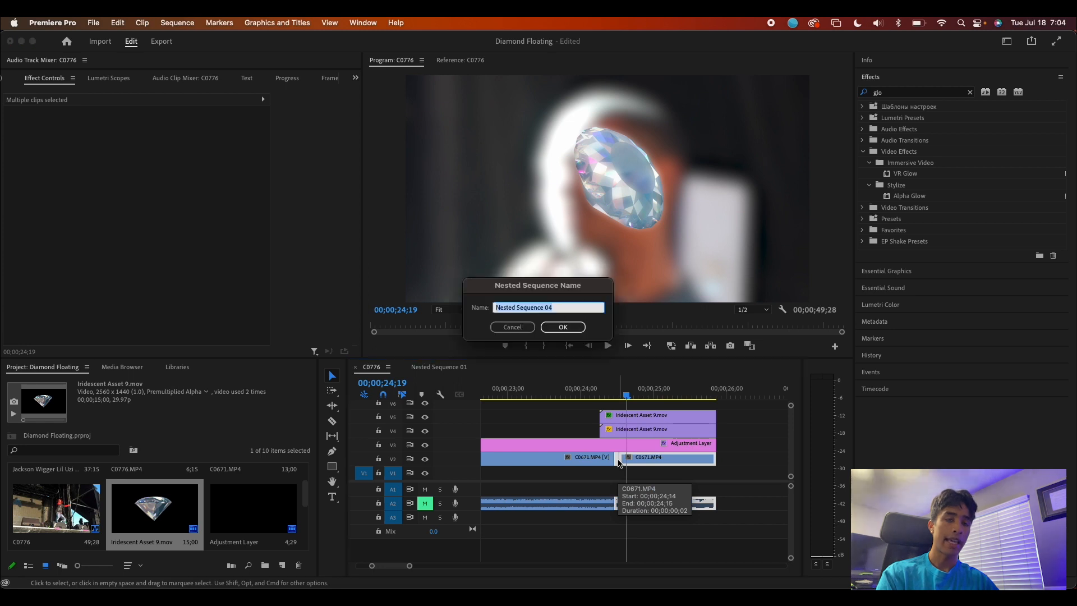
{"action": "left_click", "coordinate": [143, 22]}
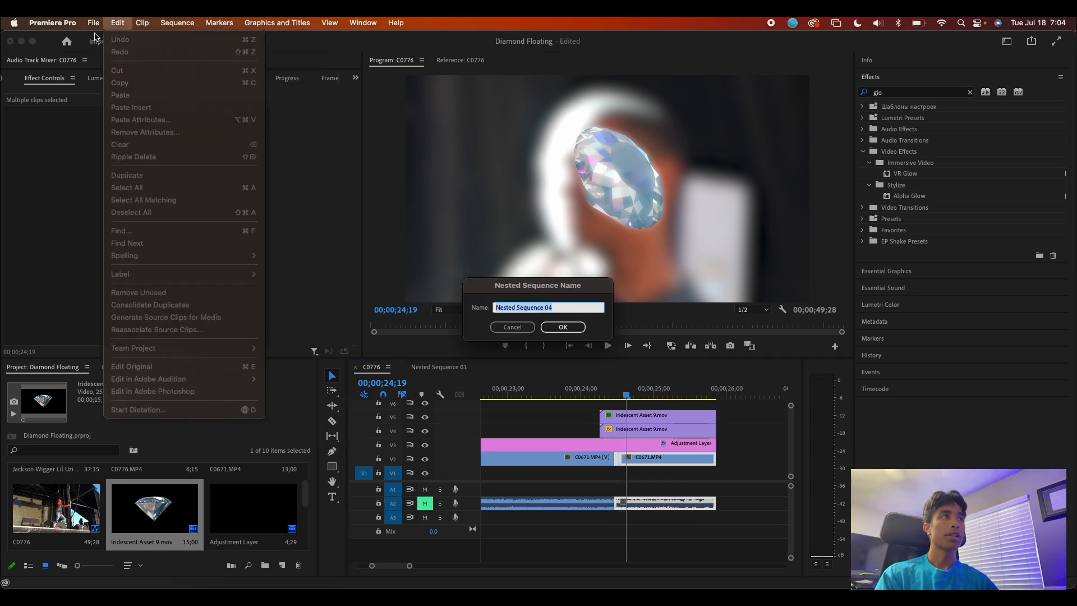
{"action": "left_click", "coordinate": [579, 326]}
{"action": "left_click", "coordinate": [579, 327]}
Try the EP_HandheldShake_Heavy preset on the nested background clip, play it back and undo it.
{"action": "left_click", "coordinate": [882, 92]}
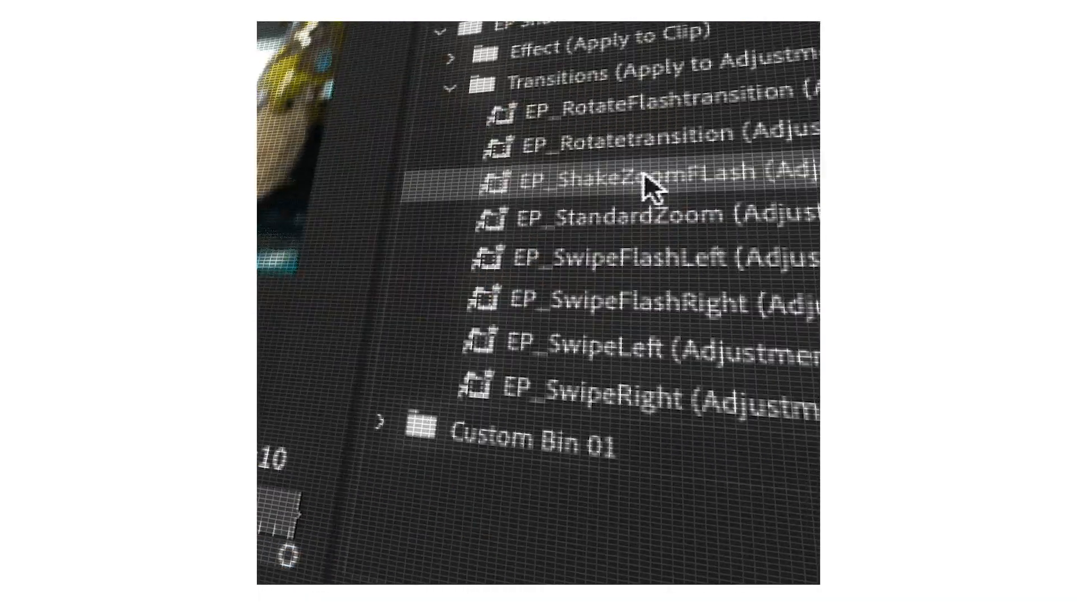
{"action": "left_click_drag", "start_coordinate": [649, 185], "coordinate": [531, 533]}
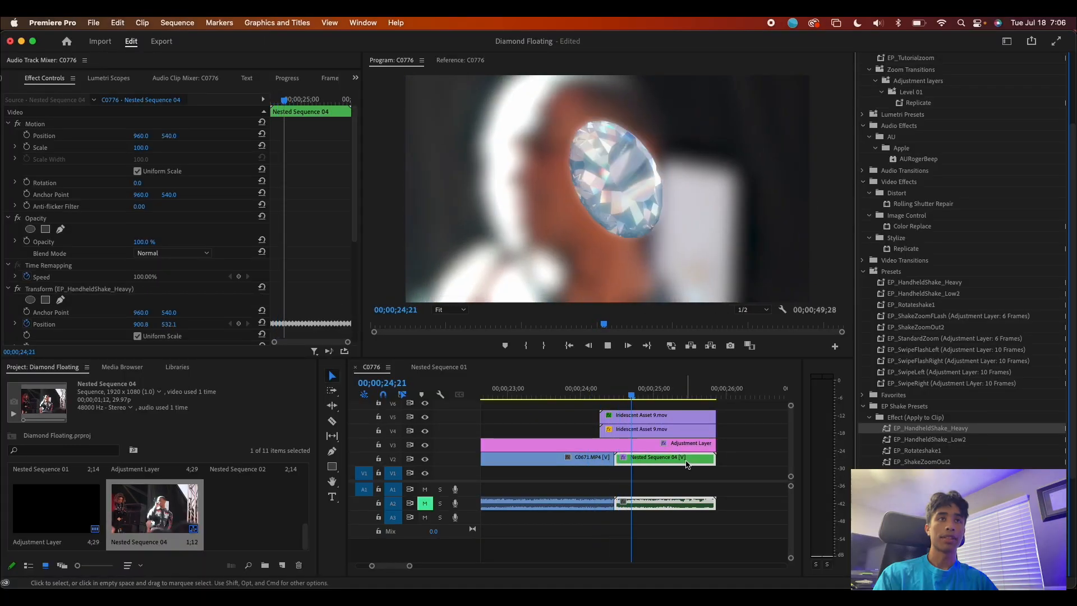
{"action": "key", "text": "space"}
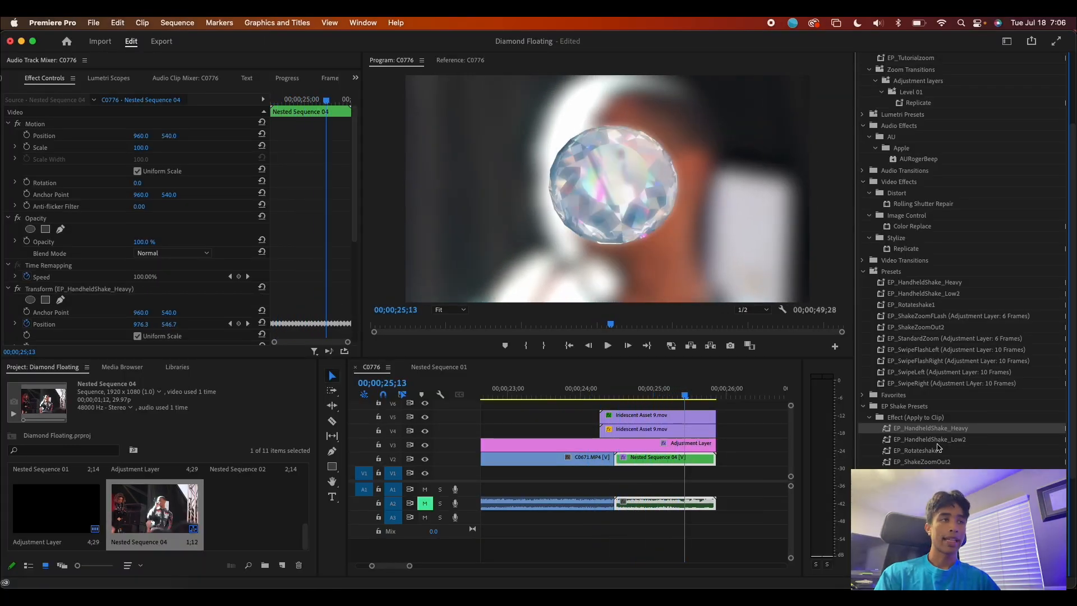
{"action": "key", "text": "super+z"}
Apply the EP_HandheldShake_Low2 preset to the nested background clip and play back the diamond section.
{"action": "left_click_drag", "start_coordinate": [954, 443], "coordinate": [696, 463]}
{"action": "left_click", "coordinate": [608, 394]}
{"action": "key", "text": "space"}
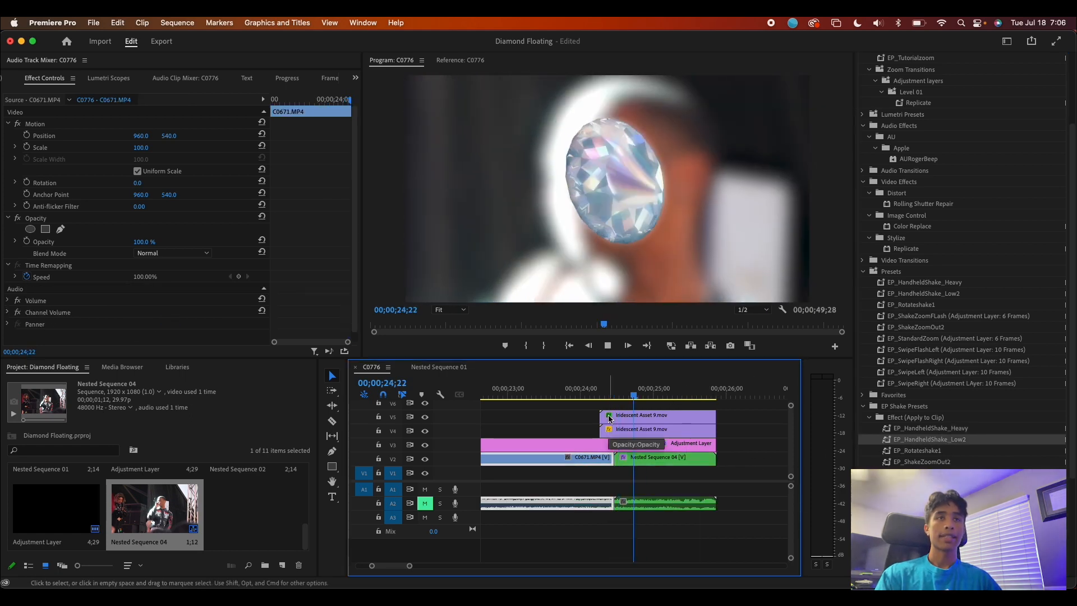
{"action": "left_click_drag", "start_coordinate": [703, 396], "coordinate": [643, 433]}
{"action": "key", "text": "space"}
{"action": "key", "text": "space"}
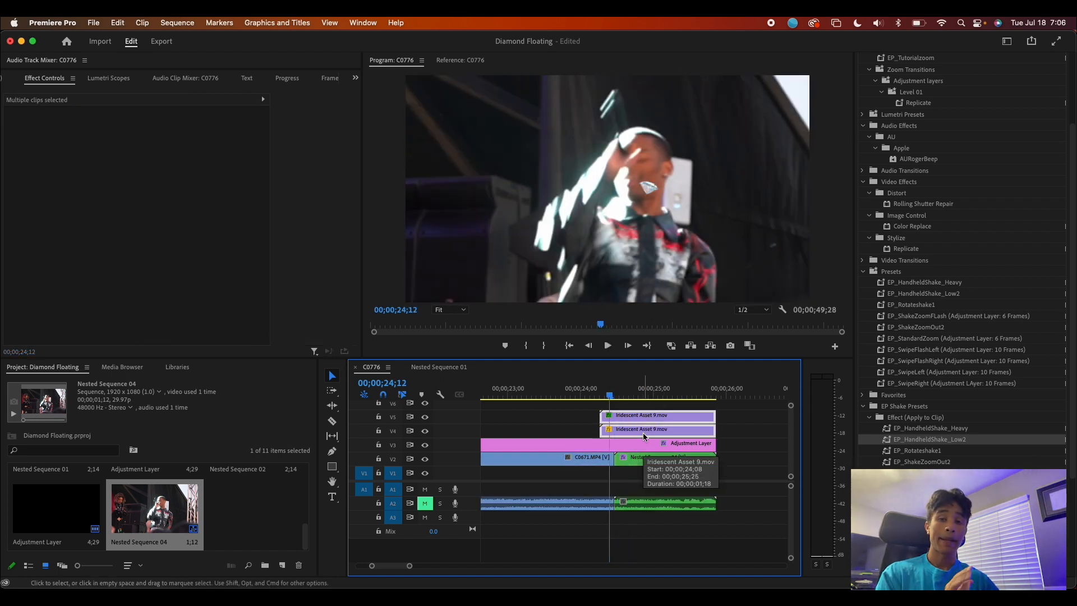
Nest the two stacked diamond clips together, keeping the suggested sequence name.
{"action": "left_click_drag", "start_coordinate": [736, 419], "coordinate": [685, 429]}
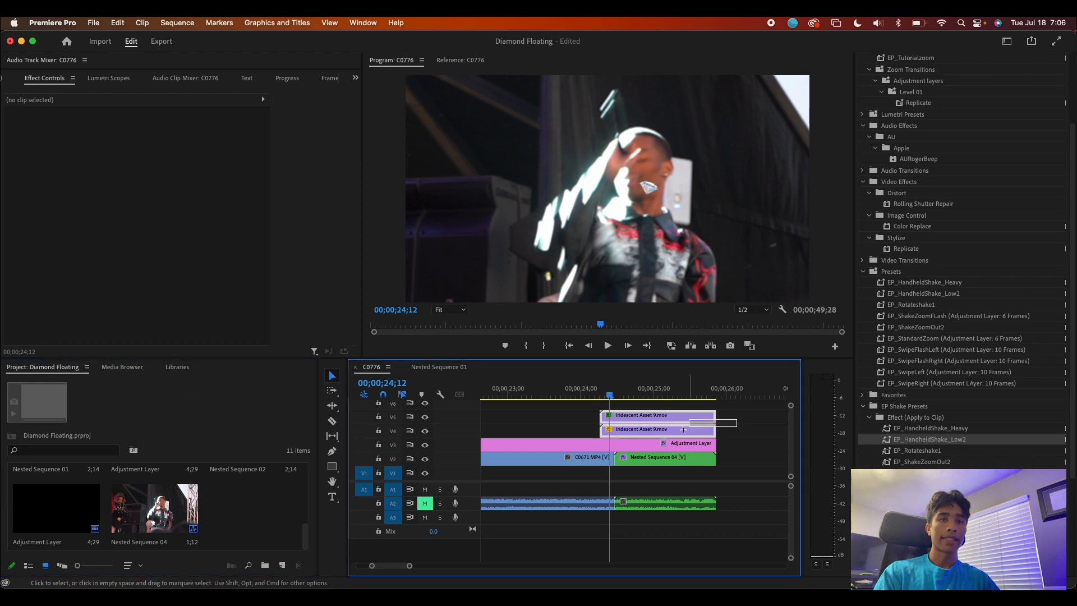
{"action": "key", "text": "shift+n"}
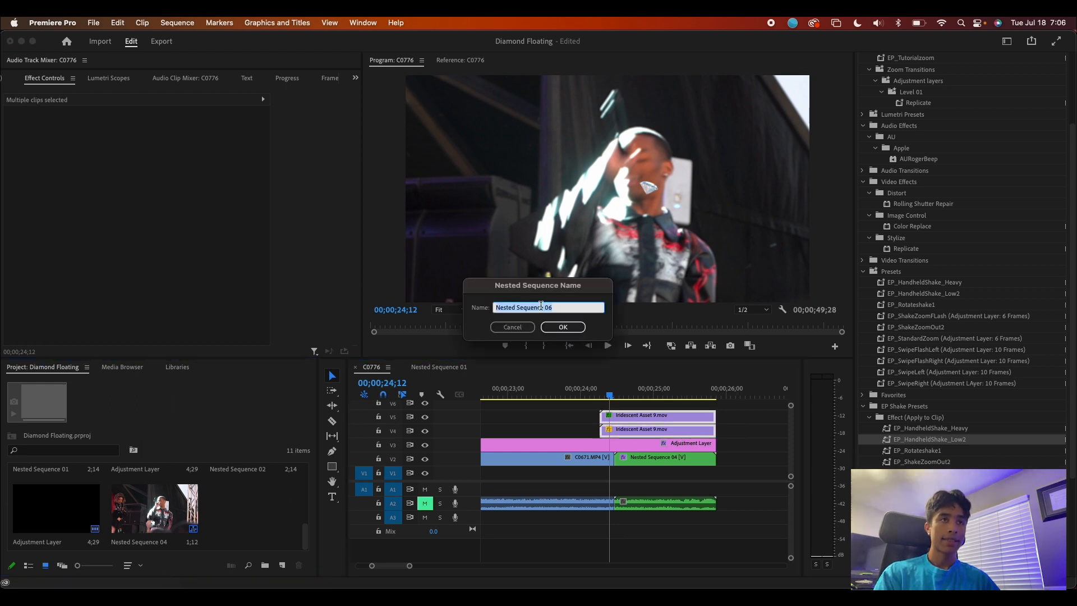
{"action": "left_click", "coordinate": [562, 327]}
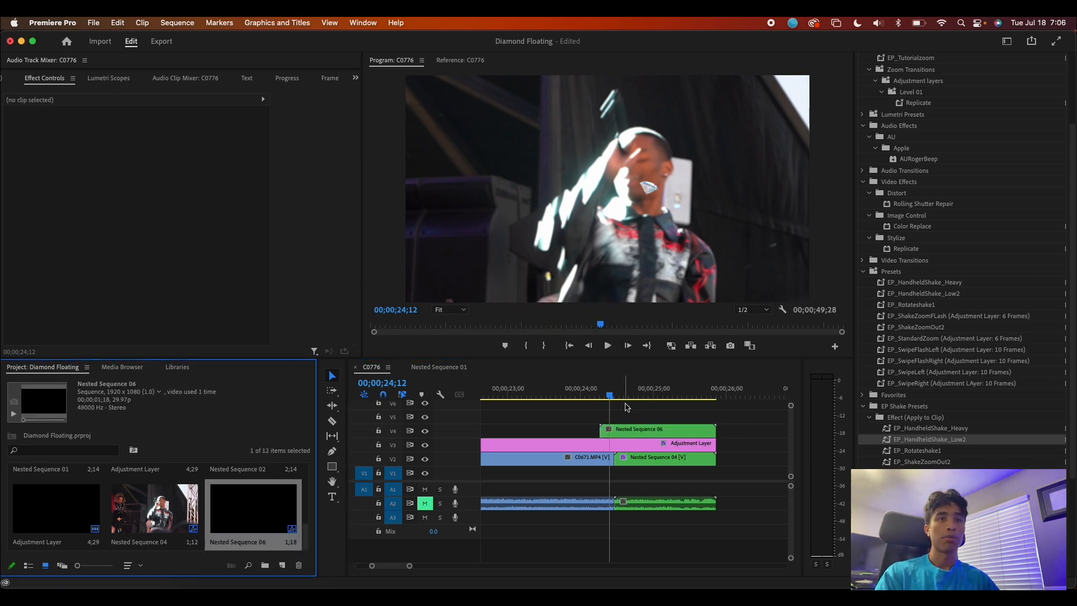
Keyframe the nested diamond's rotation from 0 at its start to 144° at the end of the clip.
{"action": "left_click", "coordinate": [637, 436]}
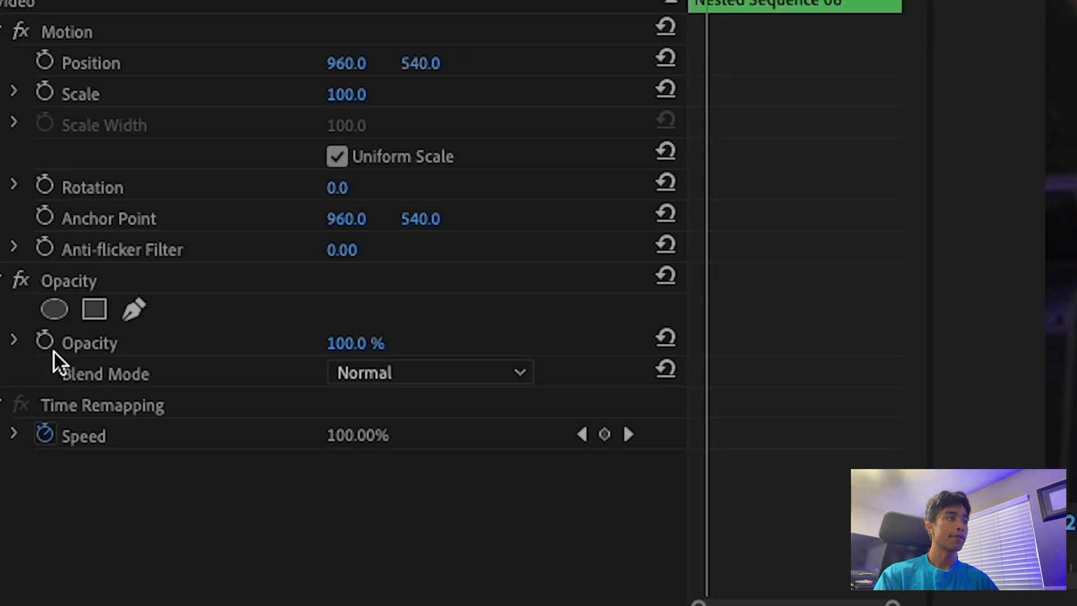
{"action": "left_click", "coordinate": [44, 185]}
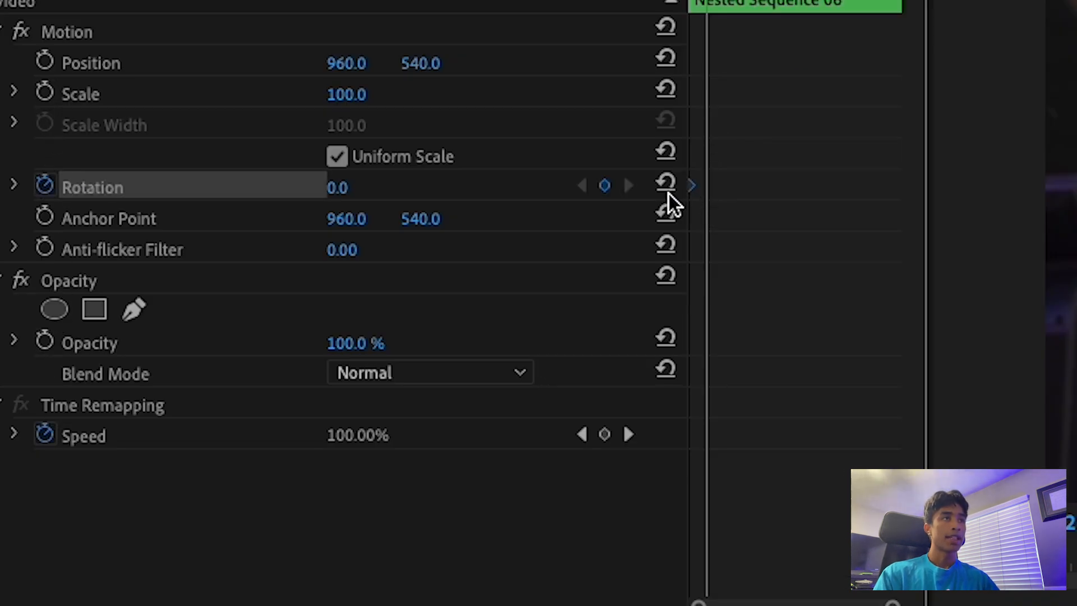
{"action": "key", "text": "space"}
{"action": "key", "text": "space"}
{"action": "left_click_drag", "start_coordinate": [339, 187], "coordinate": [418, 187]}
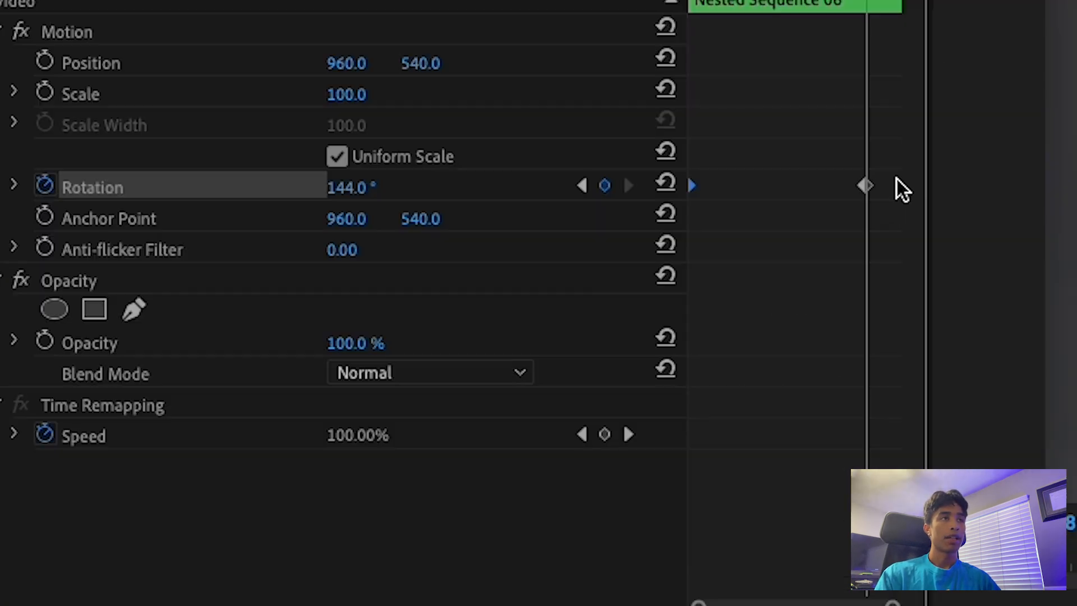
{"action": "left_click_drag", "start_coordinate": [867, 186], "coordinate": [899, 186]}
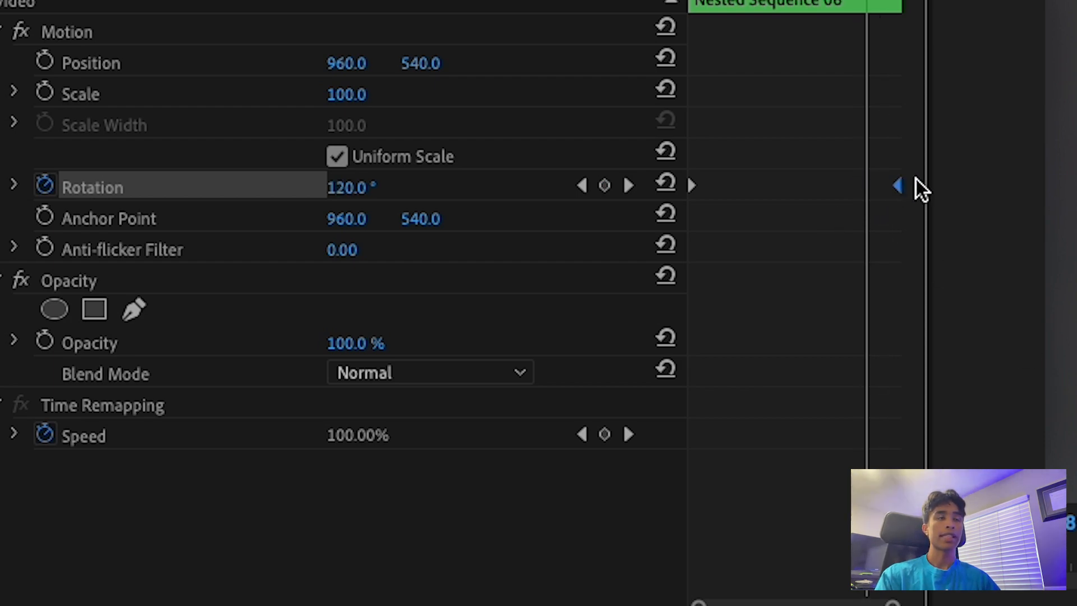
Start Transform rotation keyframing at 0 on the adjustment layer, in line with its first position and scale keyframes.
{"action": "left_click_drag", "start_coordinate": [652, 396], "coordinate": [600, 423]}
{"action": "left_click", "coordinate": [626, 449]}
{"action": "scroll", "coordinate": [94, 252], "scroll_direction": "down", "scroll_amount": 5}
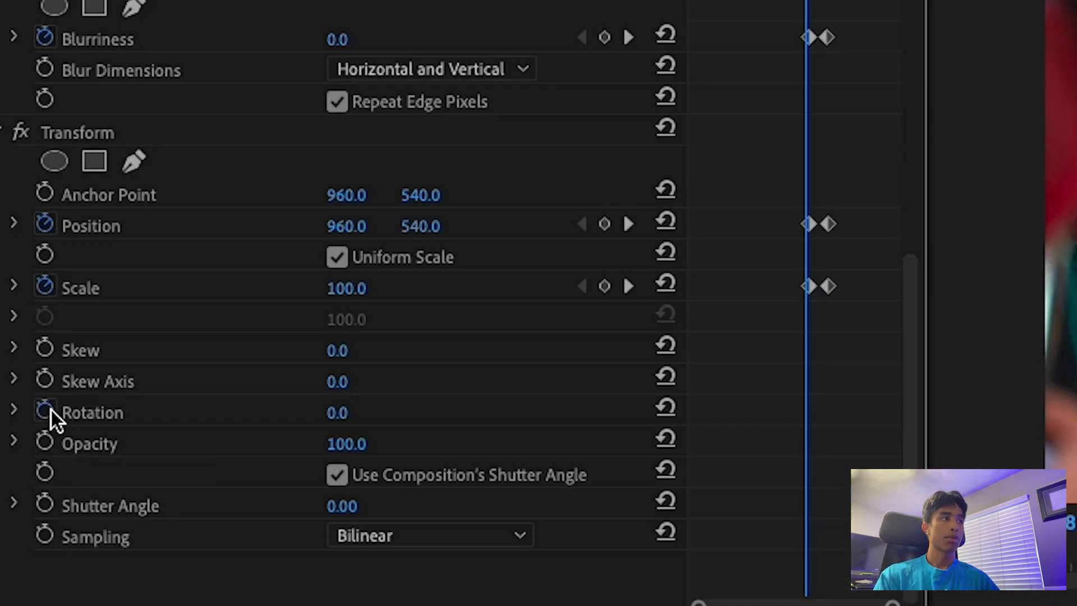
{"action": "left_click", "coordinate": [27, 268]}
{"action": "left_click", "coordinate": [810, 415]}
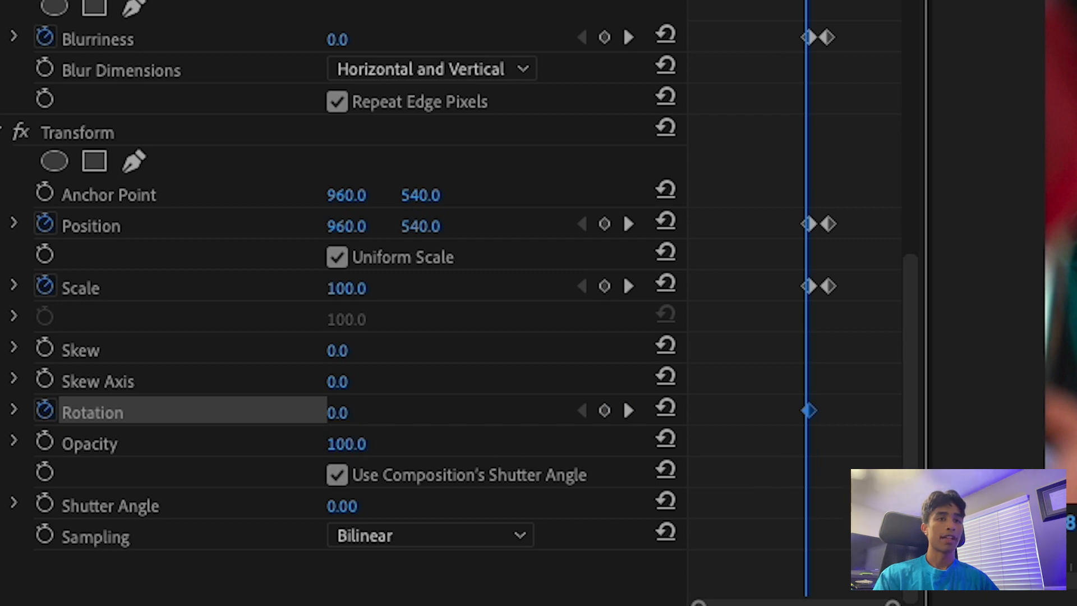
Add a 144° Transform rotation keyframe on the adjustment layer and move it to the layer's end.
{"action": "key", "text": "space"}
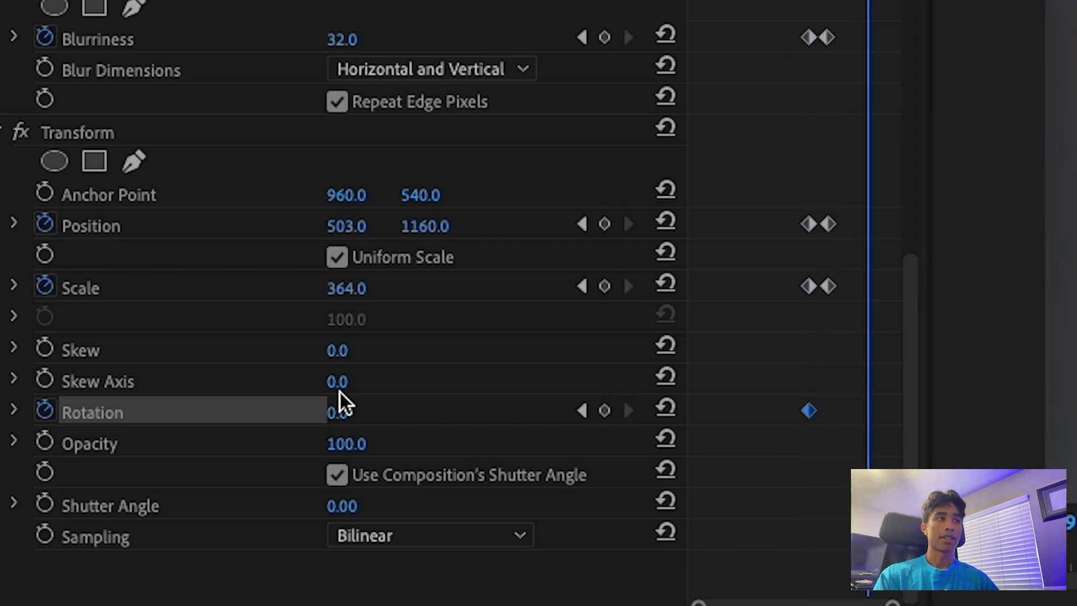
{"action": "left_click_drag", "start_coordinate": [339, 415], "coordinate": [503, 415]}
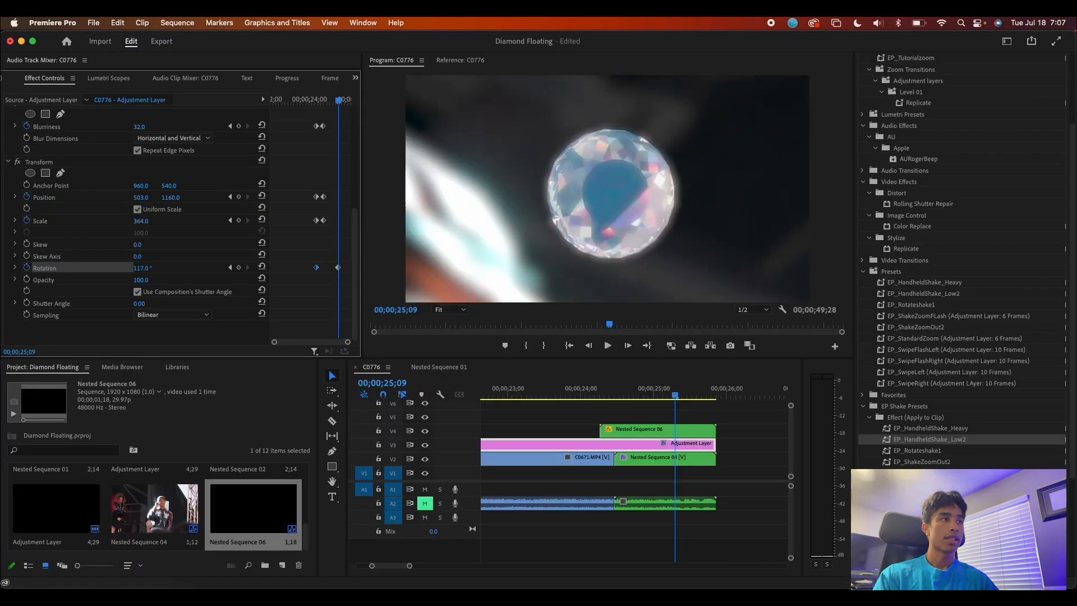
{"action": "left_click_drag", "start_coordinate": [141, 268], "coordinate": [177, 268]}
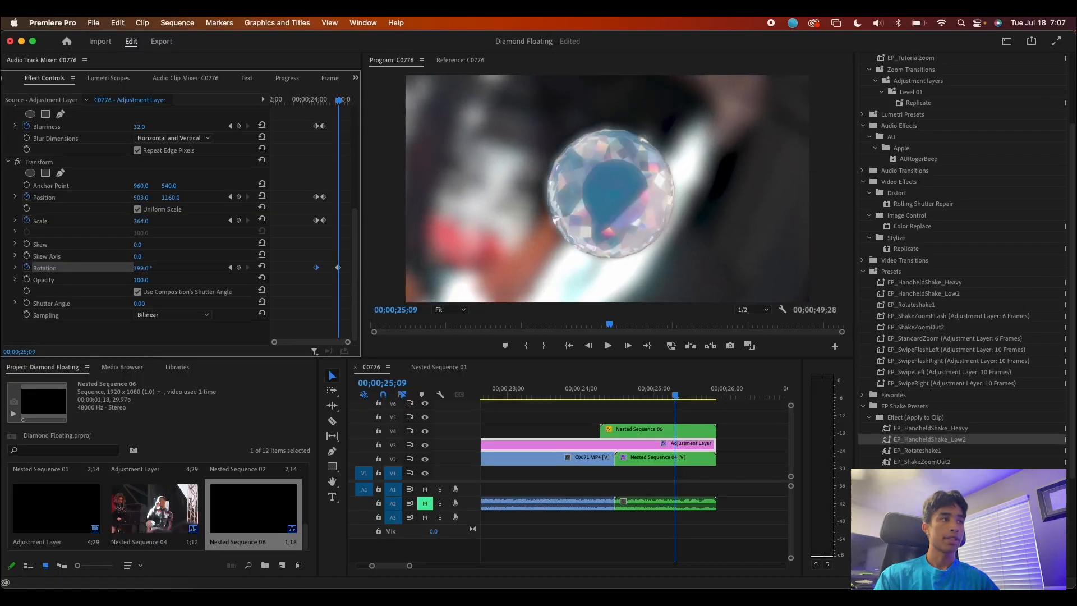
{"action": "left_click", "coordinate": [146, 263]}
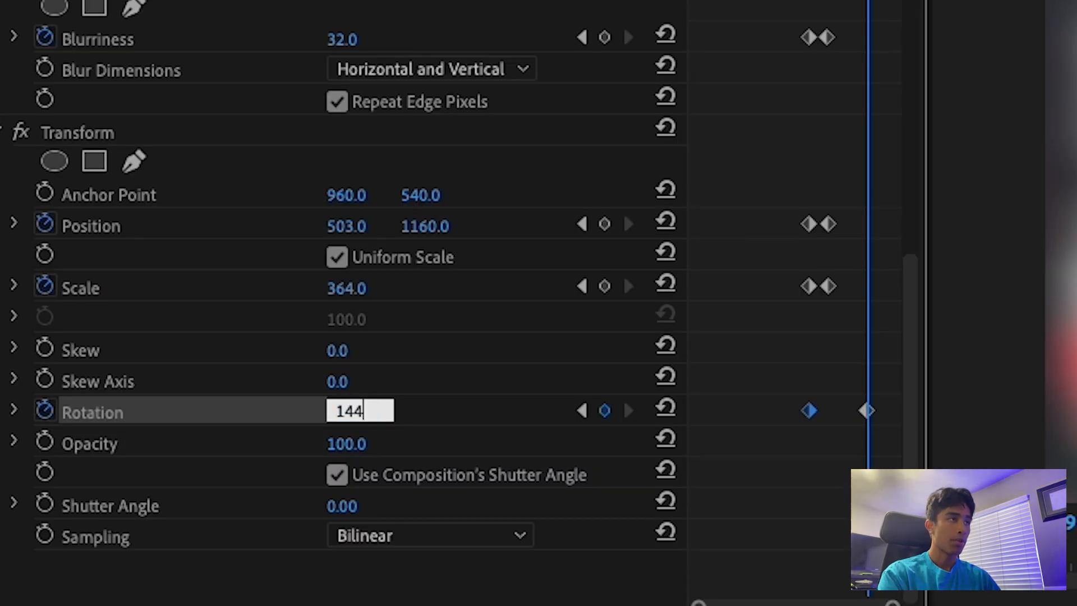
{"action": "key", "text": "Return"}
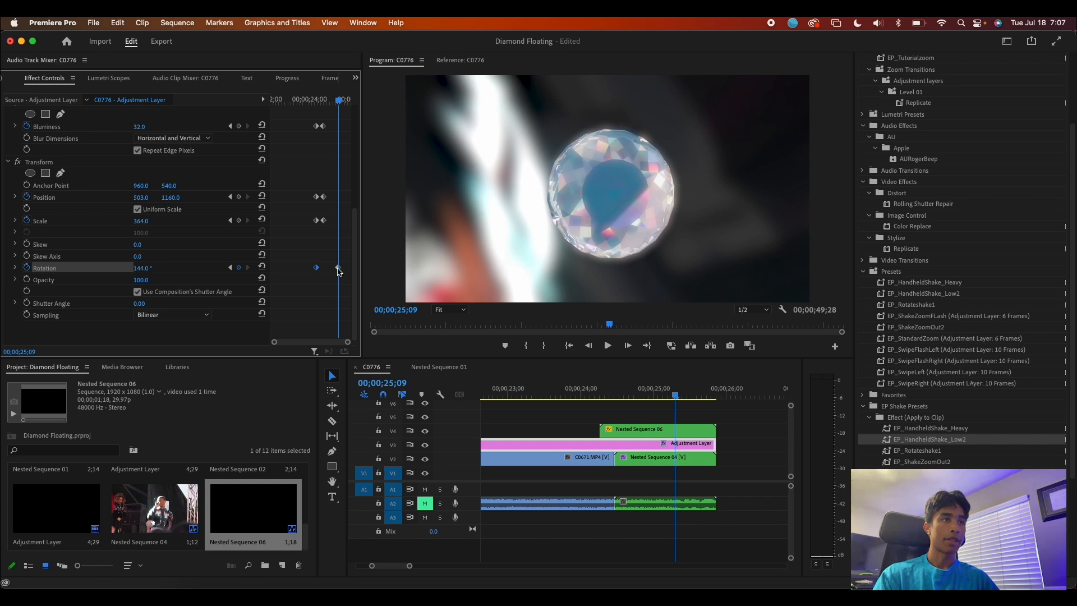
{"action": "left_click_drag", "start_coordinate": [338, 271], "coordinate": [669, 446]}
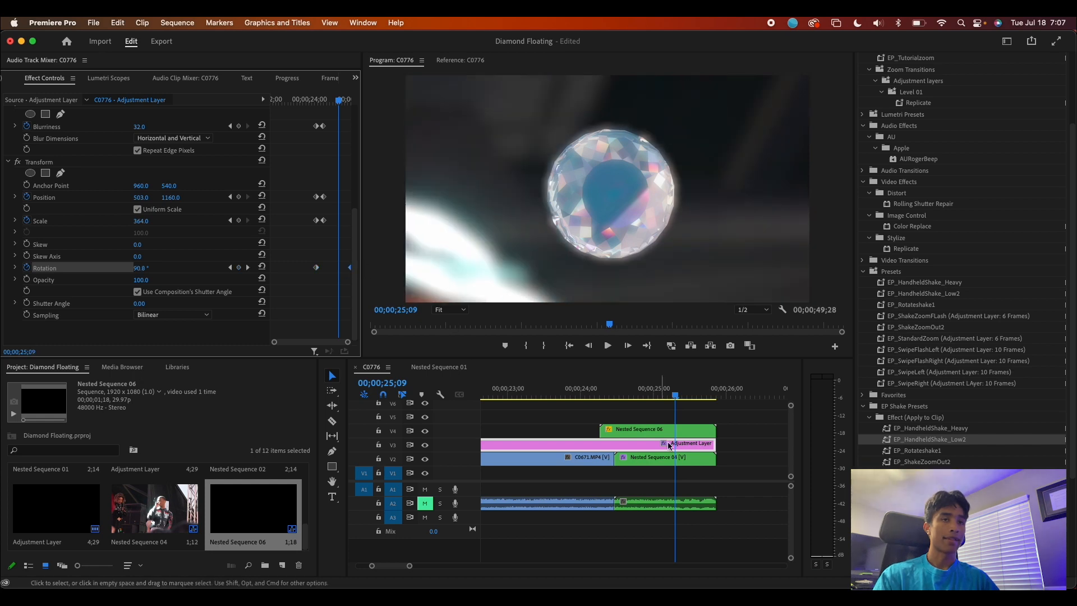
Play back the rotating background and diamond from just before 00;00;24;00.
{"action": "left_click_drag", "start_coordinate": [675, 394], "coordinate": [721, 388]}
{"action": "left_click", "coordinate": [565, 391]}
{"action": "key", "text": "space"}
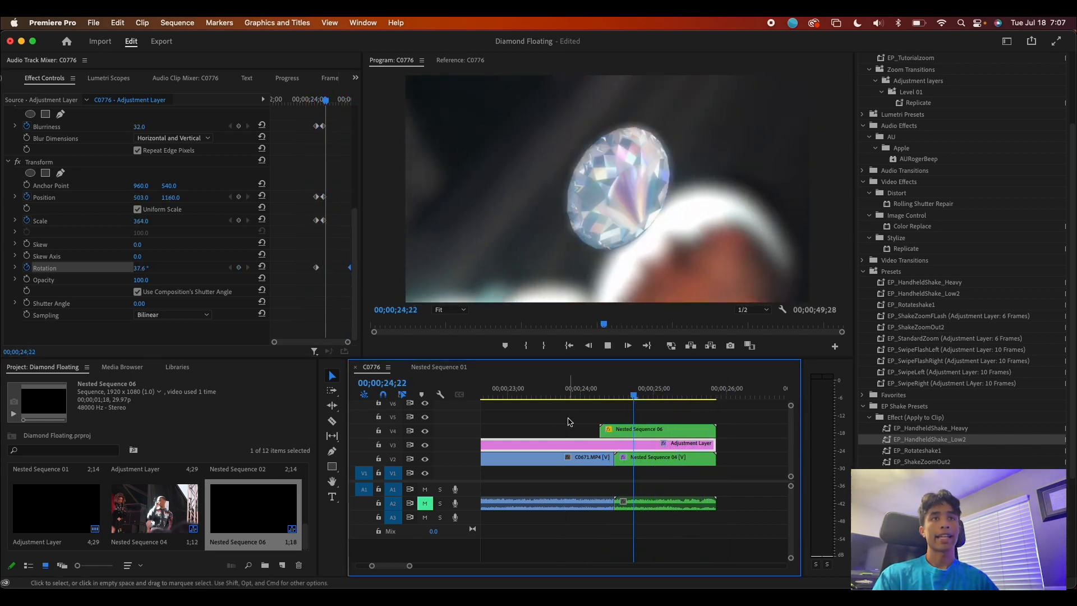
{"action": "key", "text": "space"}
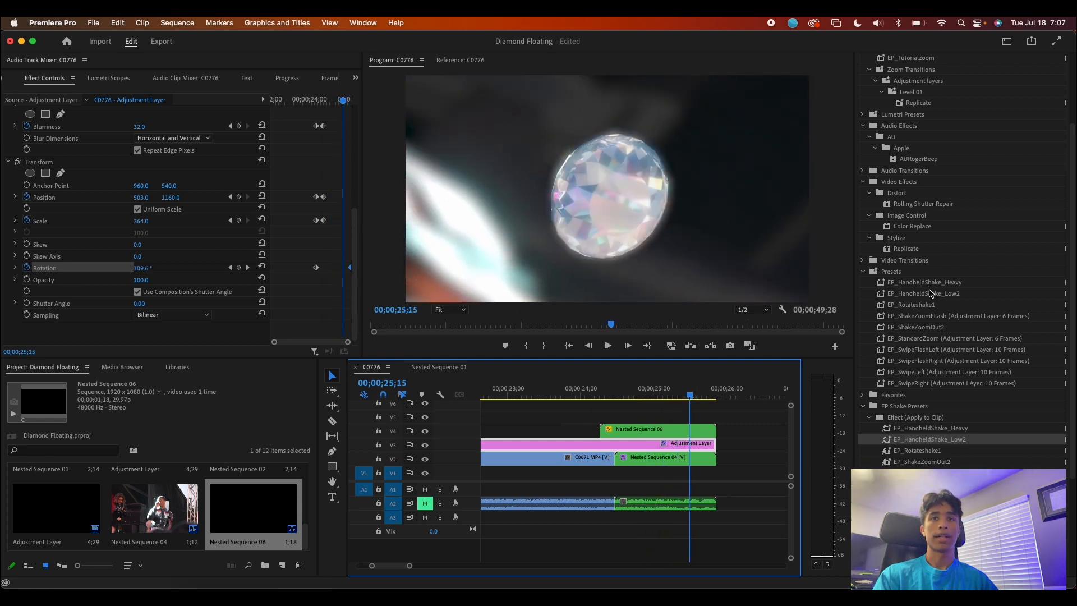
Add a second adjustment layer above the nested diamond and shorten it to straddle the diamond's start.
{"action": "scroll", "coordinate": [929, 290], "scroll_direction": "up", "scroll_amount": 5}
{"action": "left_click_drag", "start_coordinate": [43, 515], "coordinate": [612, 402]}
{"action": "left_click", "coordinate": [631, 421]}
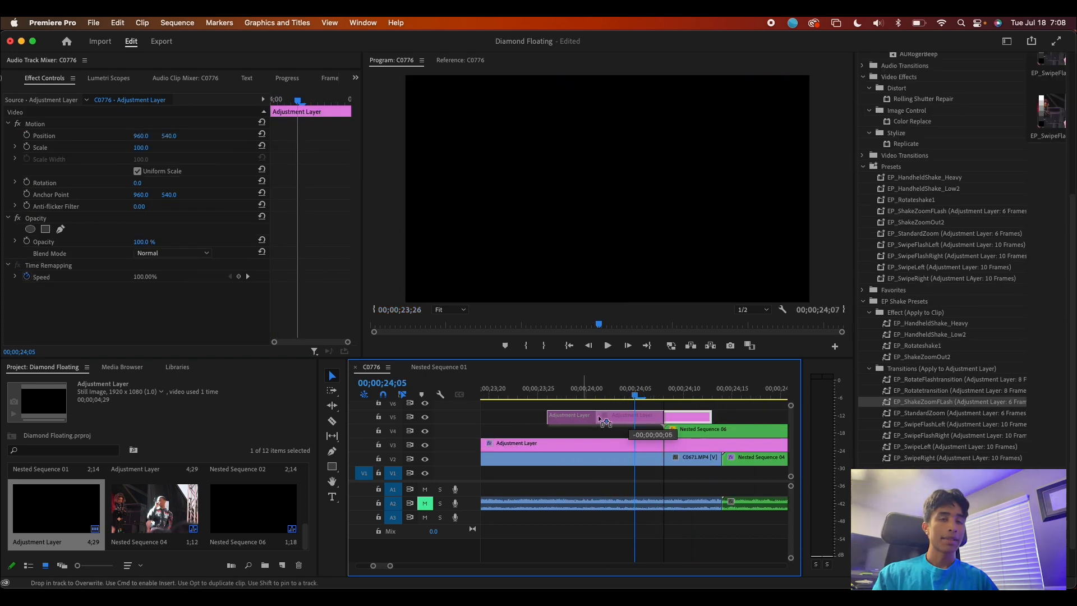
{"action": "left_click_drag", "start_coordinate": [597, 415], "coordinate": [701, 424]}
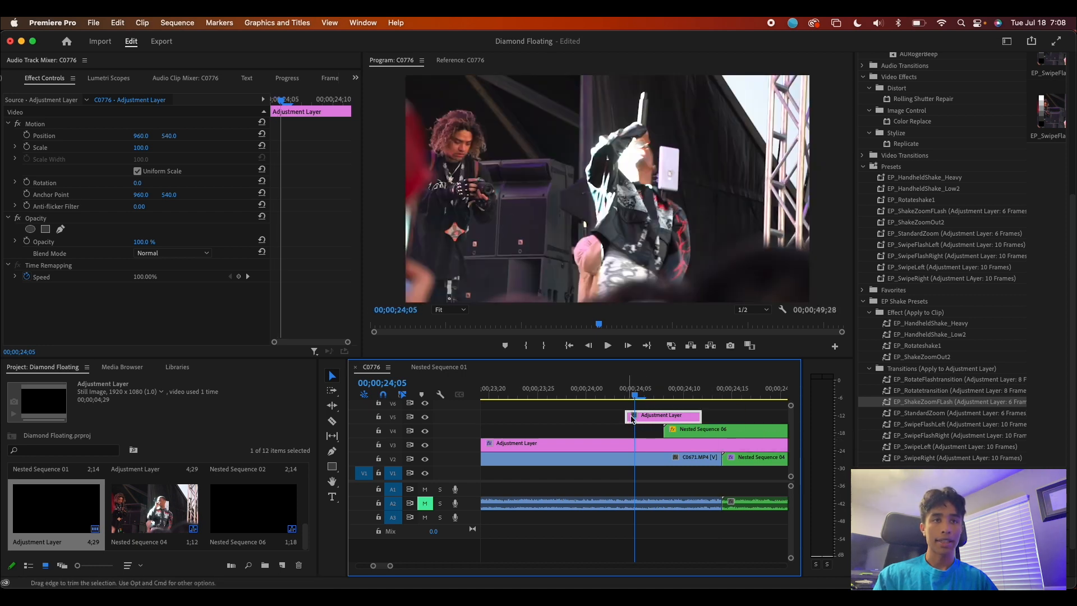
Apply the EP_ShakeZoomFLash preset to the short adjustment layer above the diamond and shift that layer about two frames later.
{"action": "left_click", "coordinate": [945, 405]}
{"action": "left_click_drag", "start_coordinate": [686, 416], "coordinate": [926, 397]}
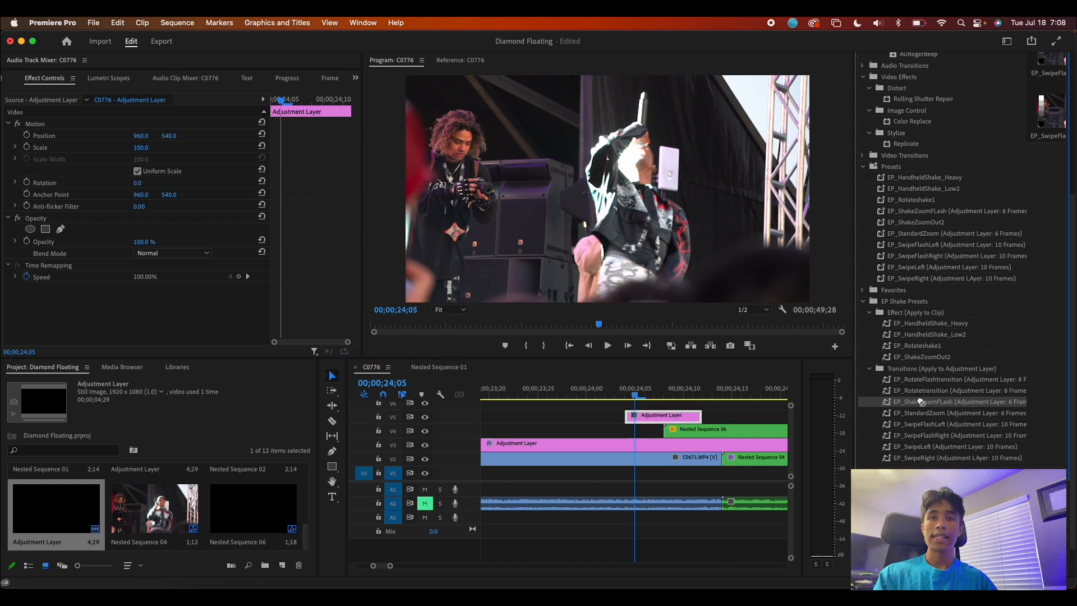
{"action": "left_click", "coordinate": [663, 406]}
{"action": "left_click_drag", "start_coordinate": [661, 416], "coordinate": [694, 384]}
Play back the shake-zoom flash transition from the concert clip into the diamond shot.
{"action": "key", "text": "Right"}
{"action": "key", "text": "space"}
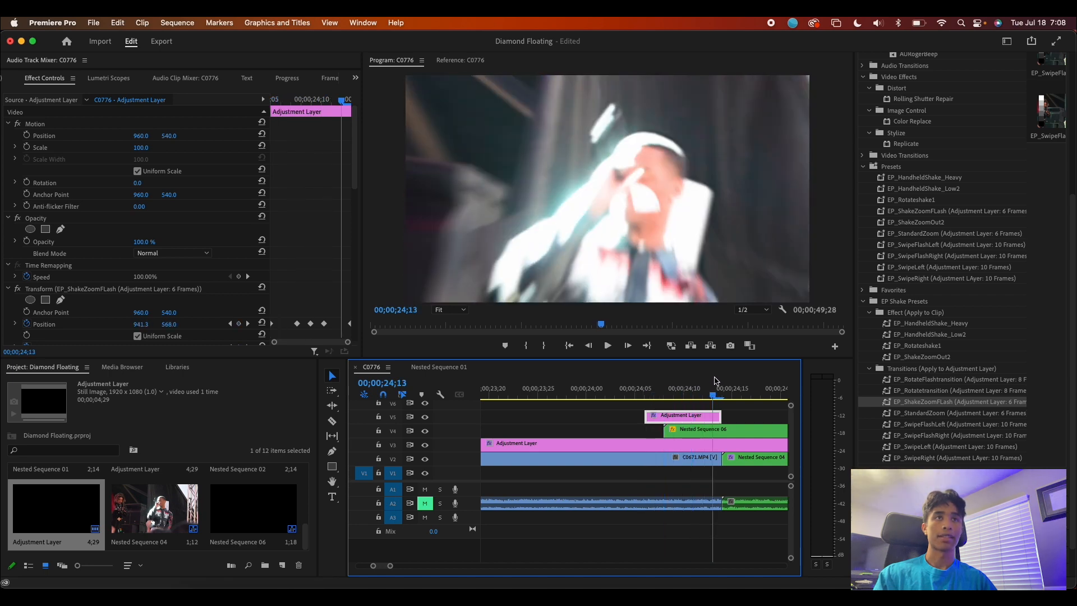
{"action": "key", "text": "space"}
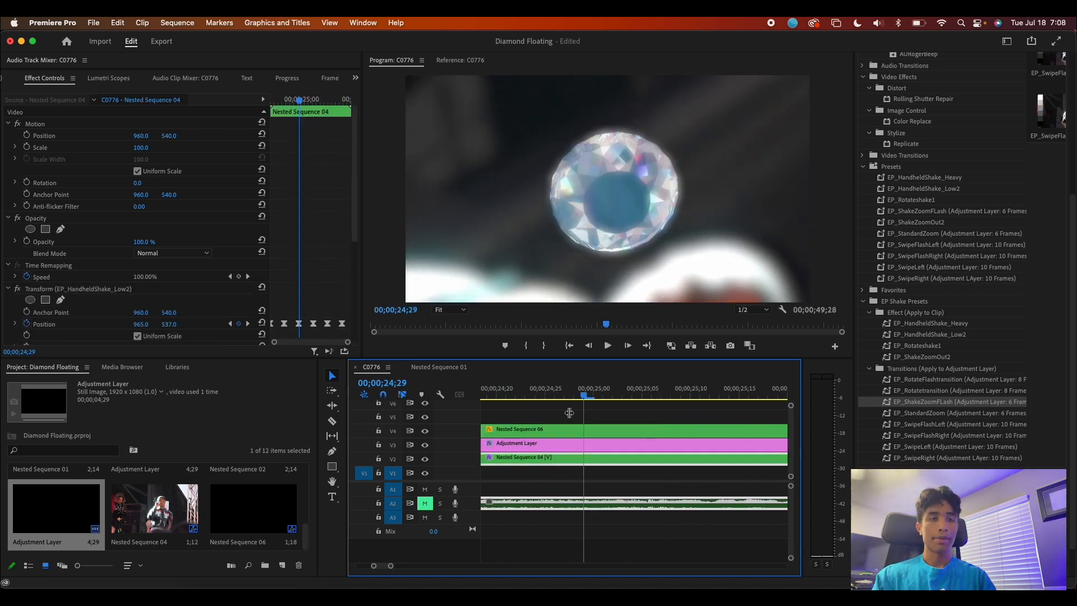
{"action": "key", "text": "minus"}
{"action": "key", "text": "minus"}
{"action": "left_click", "coordinate": [529, 389]}
{"action": "key", "text": "space"}
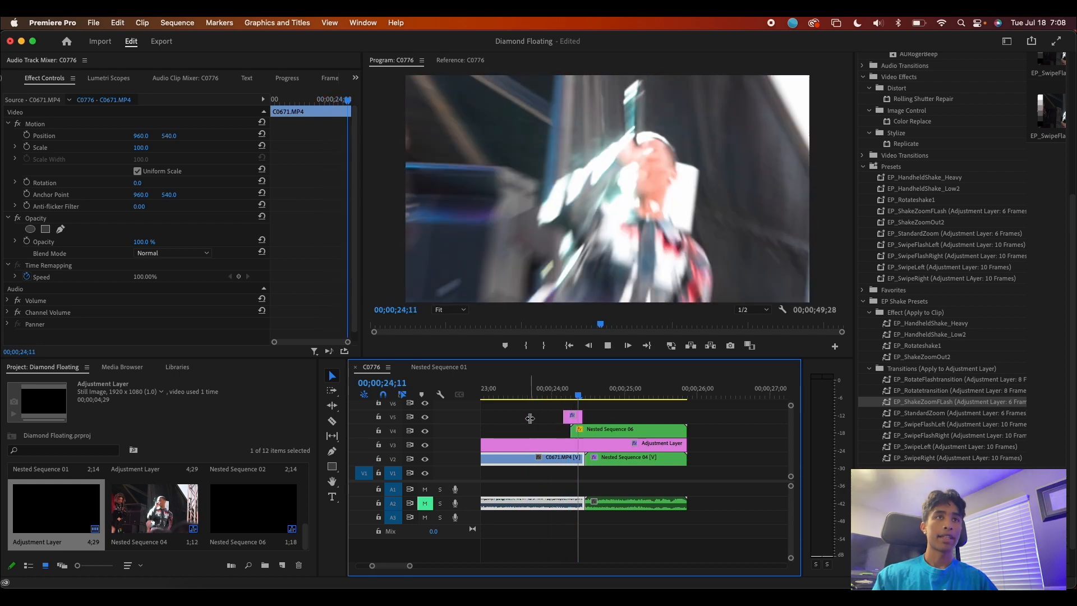
{"action": "left_click_drag", "start_coordinate": [659, 389], "coordinate": [597, 418]}
{"action": "key", "text": "space"}
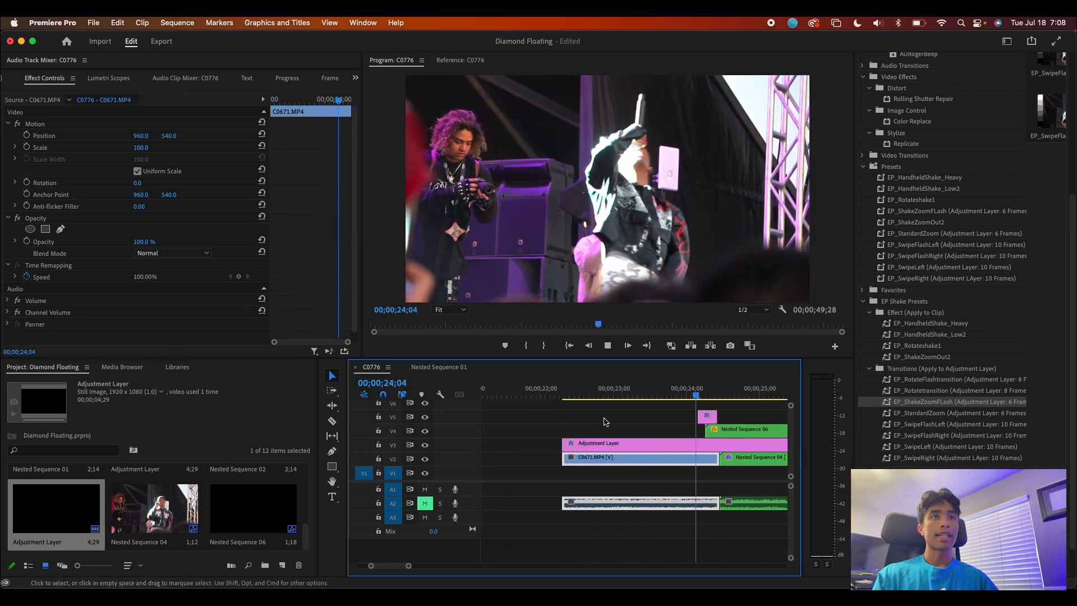
{"action": "key", "text": "space"}
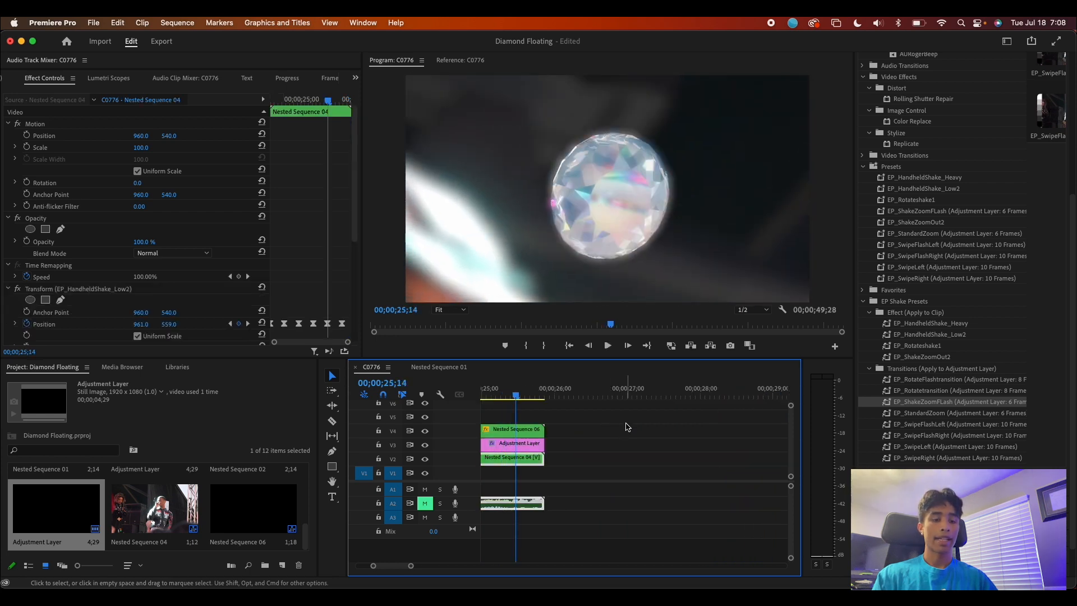
Play back the whole effect from near the start of the concert clip, then inspect the diamond section around 00;00;25;03.
{"action": "key", "text": "minus"}
{"action": "key", "text": "minus"}
{"action": "left_click_drag", "start_coordinate": [598, 394], "coordinate": [585, 409]}
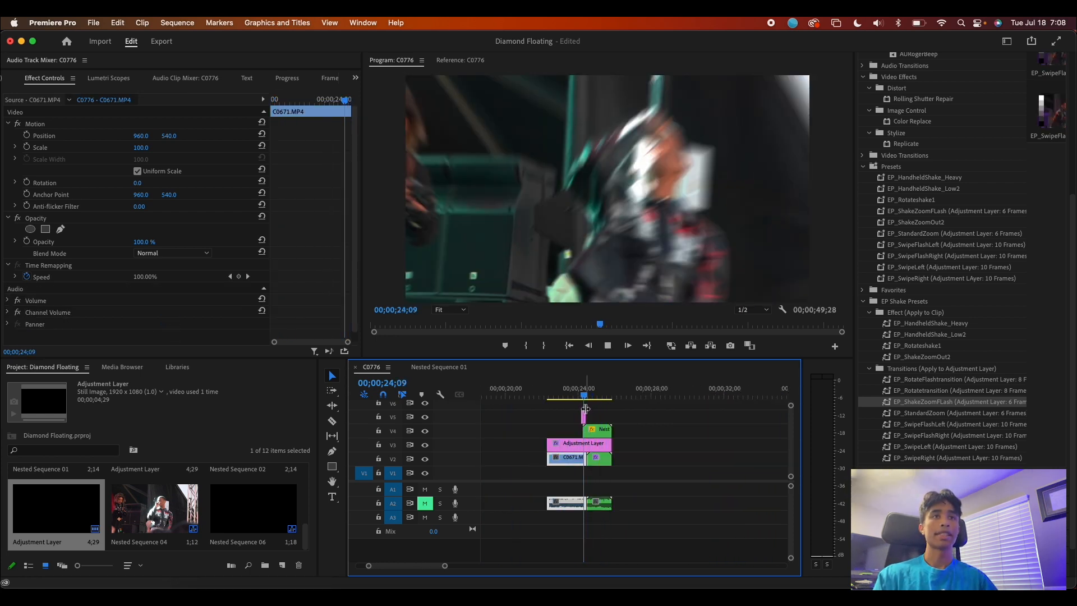
{"action": "left_click_drag", "start_coordinate": [603, 389], "coordinate": [552, 390]}
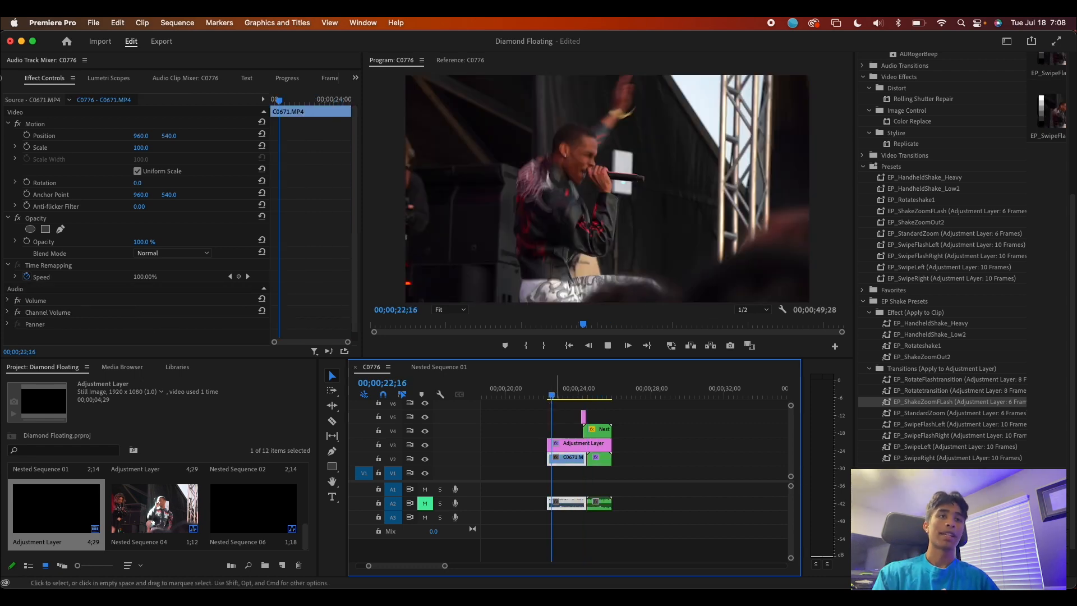
{"action": "key", "text": "space"}
{"action": "key", "text": "space"}
{"action": "left_click_drag", "start_coordinate": [569, 396], "coordinate": [600, 399]}
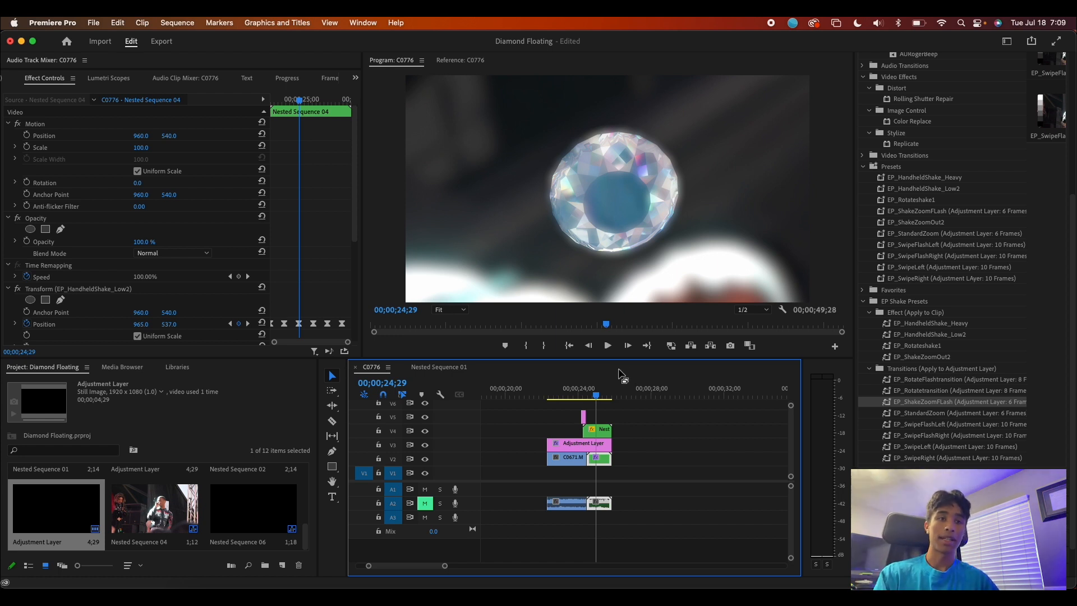
{"action": "left_click", "coordinate": [599, 399]}
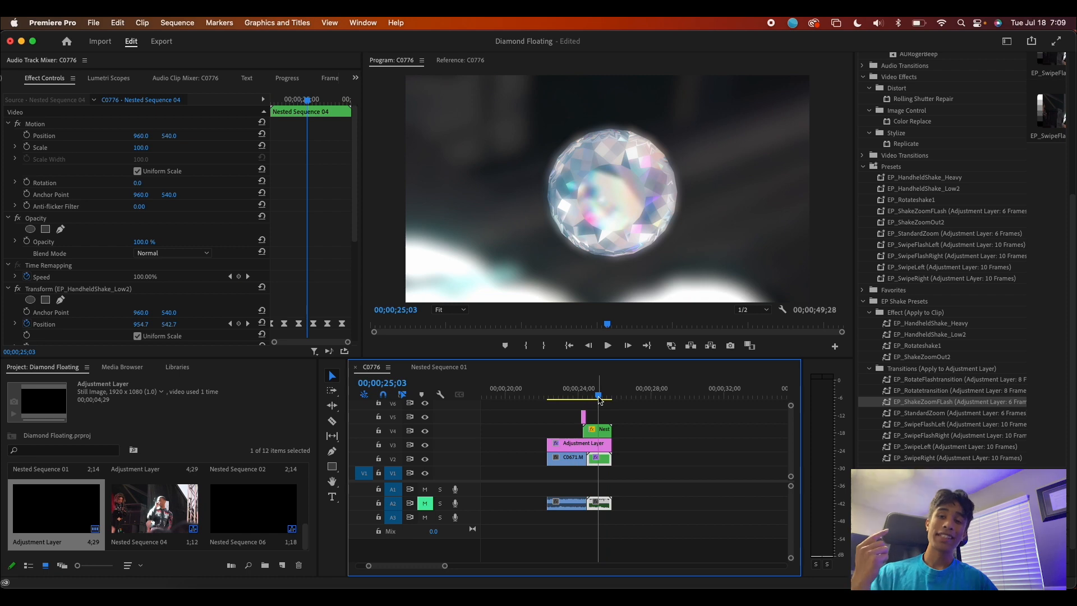